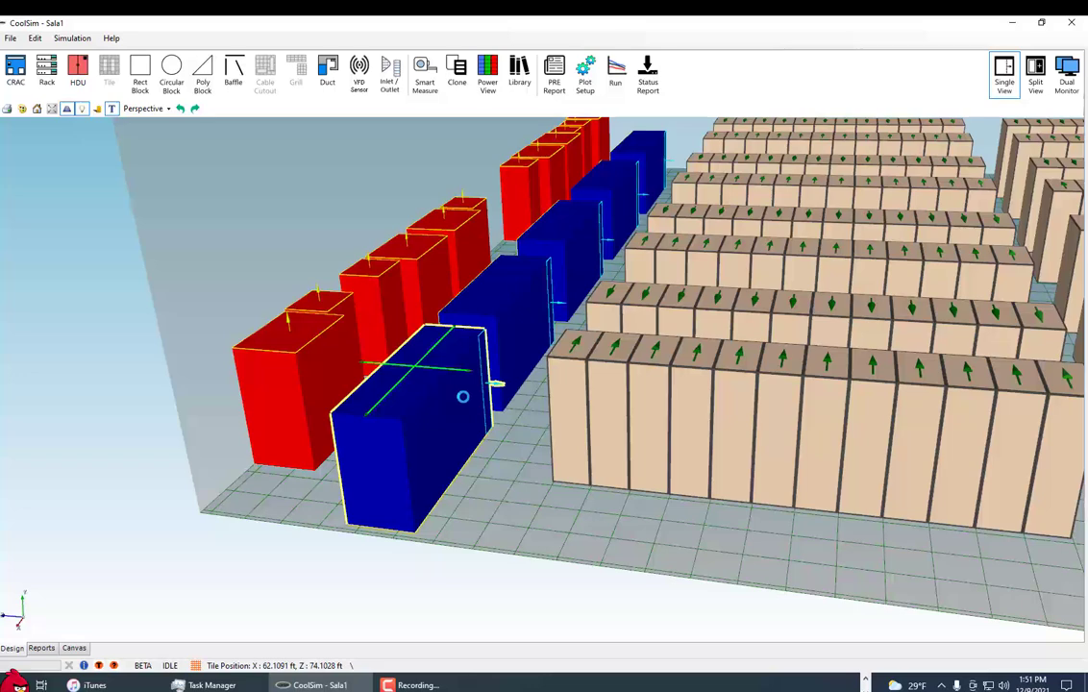
# Auto-distribute the single supply of the frontmost CRAC (CRAC_6) over its front face and apply the change
pyautogui.doubleClick(412, 350)
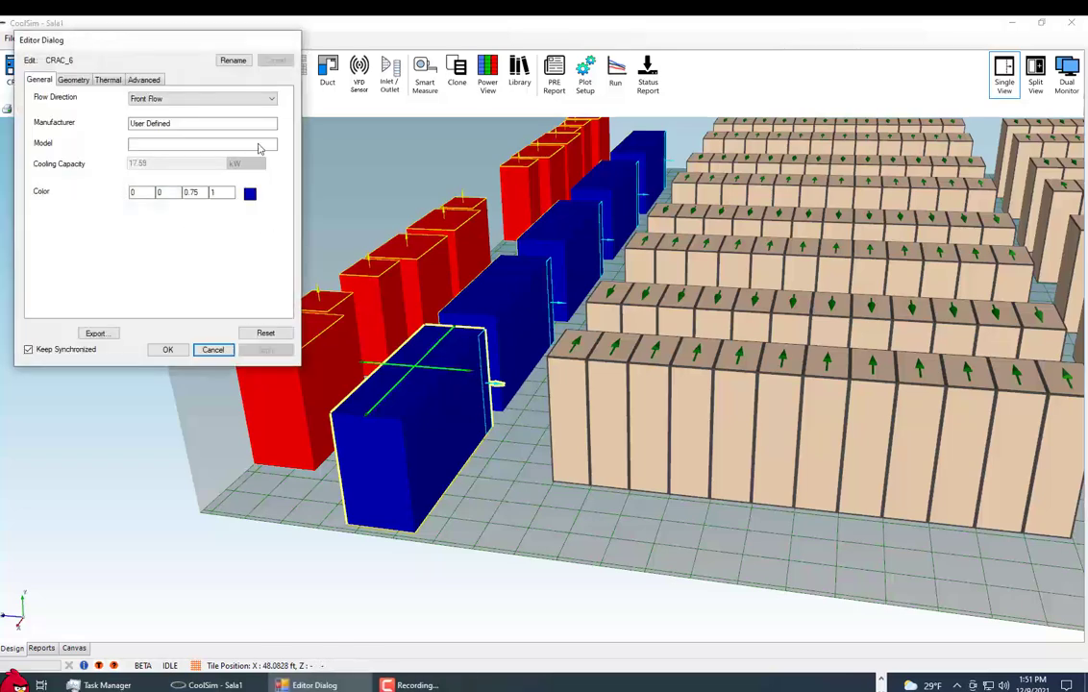
pyautogui.moveTo(160, 44); pyautogui.dragTo(285, 130)
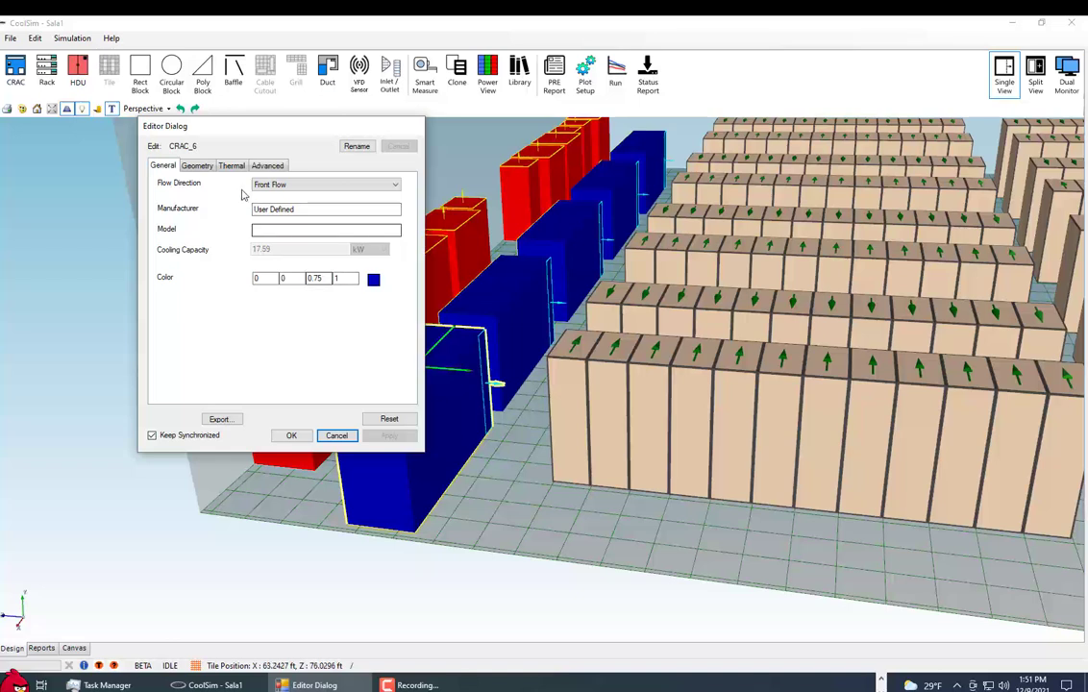
pyautogui.click(197, 166)
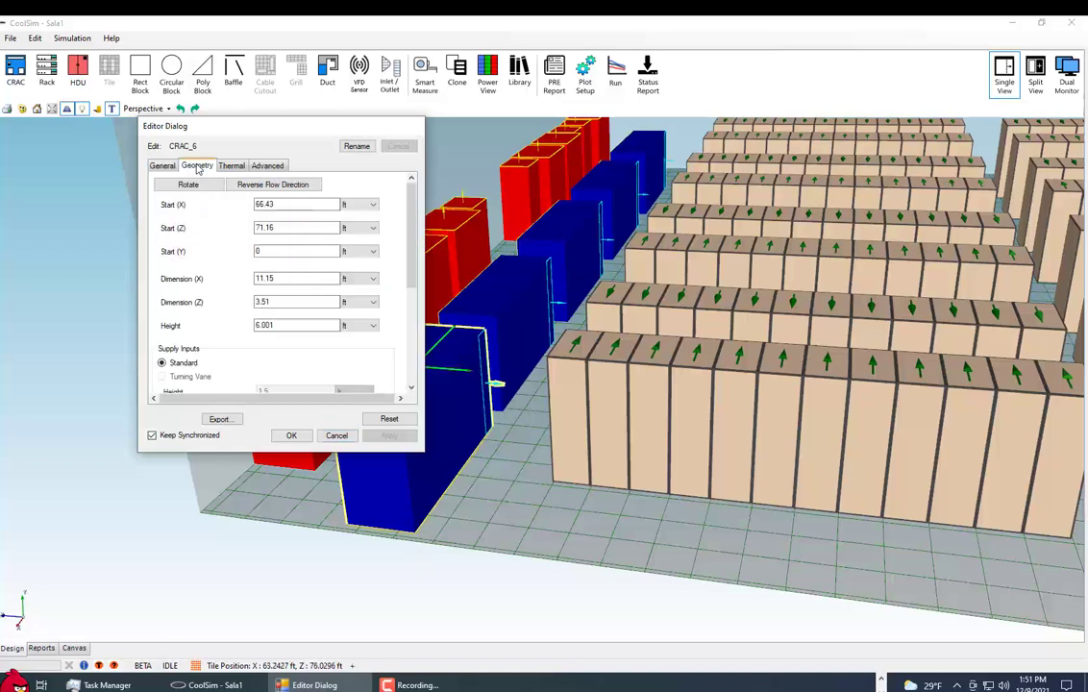
pyautogui.moveTo(411, 267); pyautogui.dragTo(412, 368)
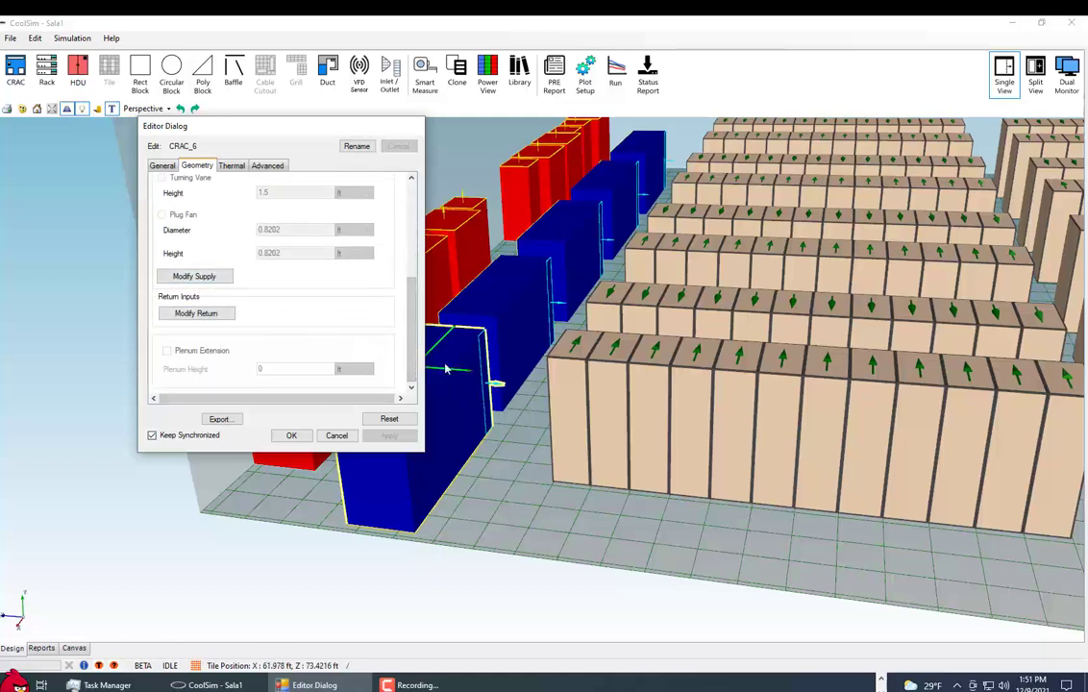
pyautogui.click(207, 278)
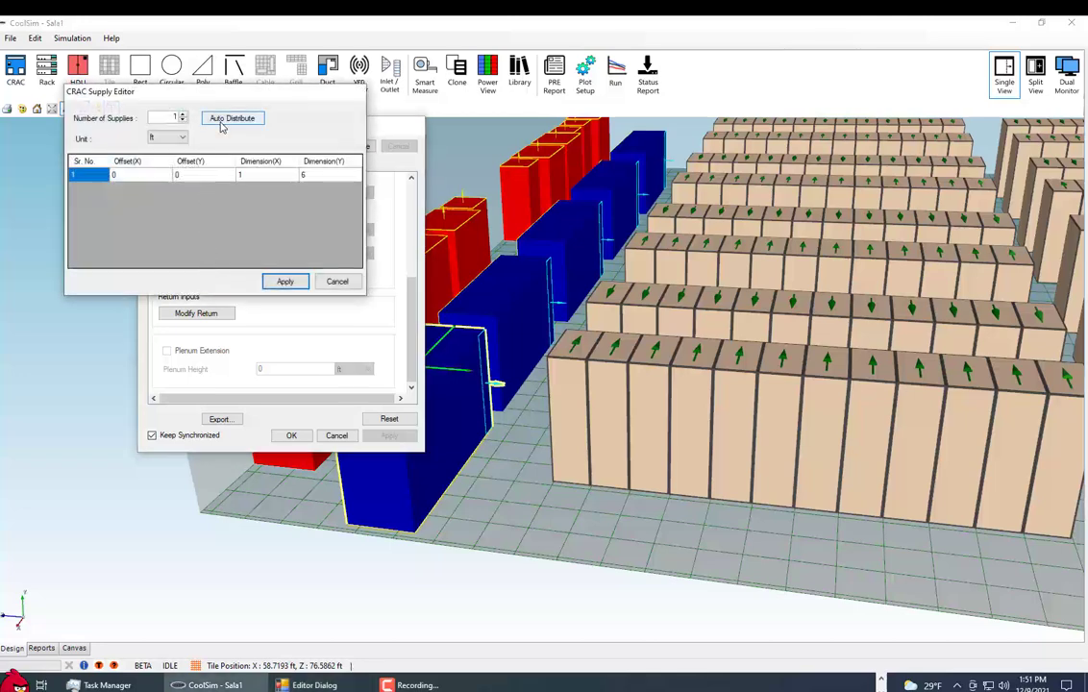
pyautogui.click(221, 125)
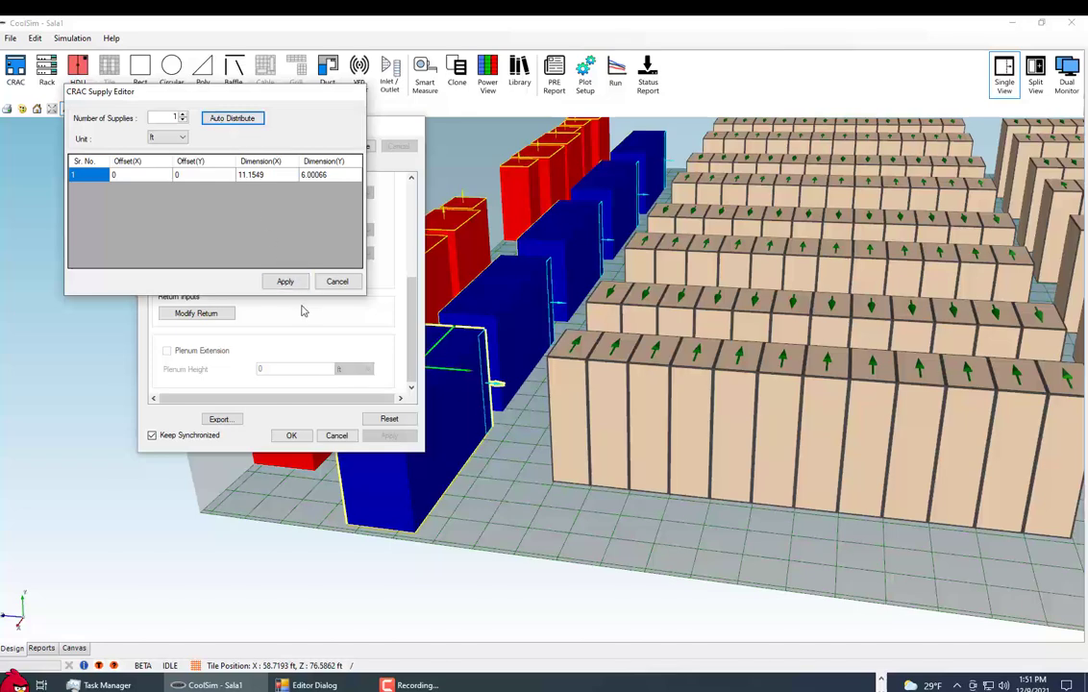
pyautogui.click(285, 281)
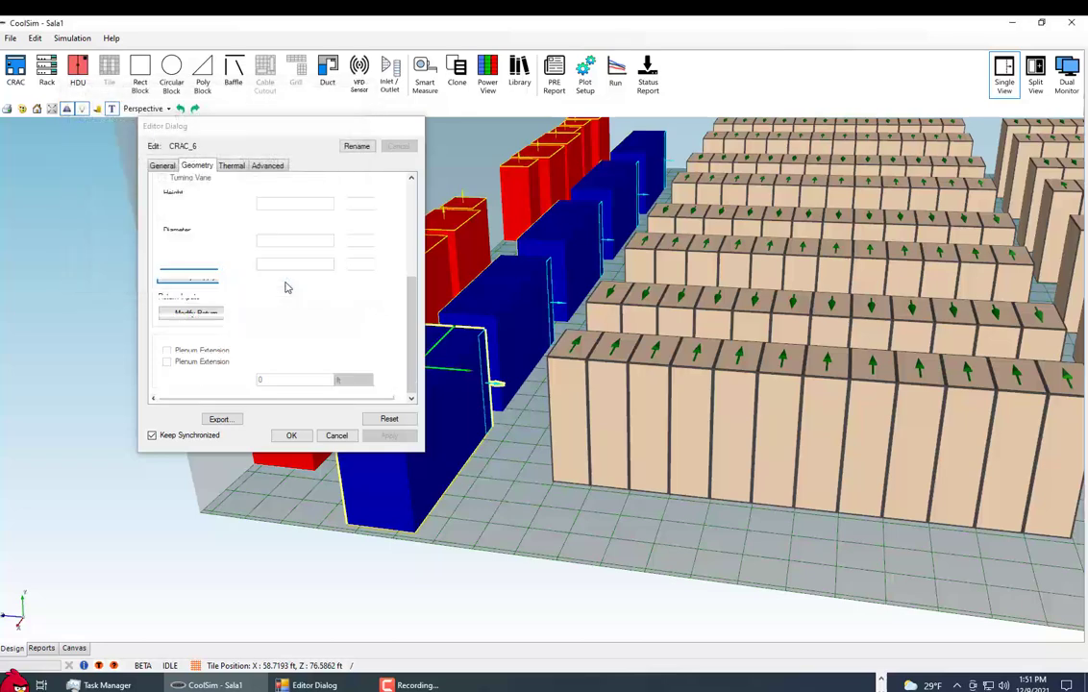
pyautogui.click(291, 435)
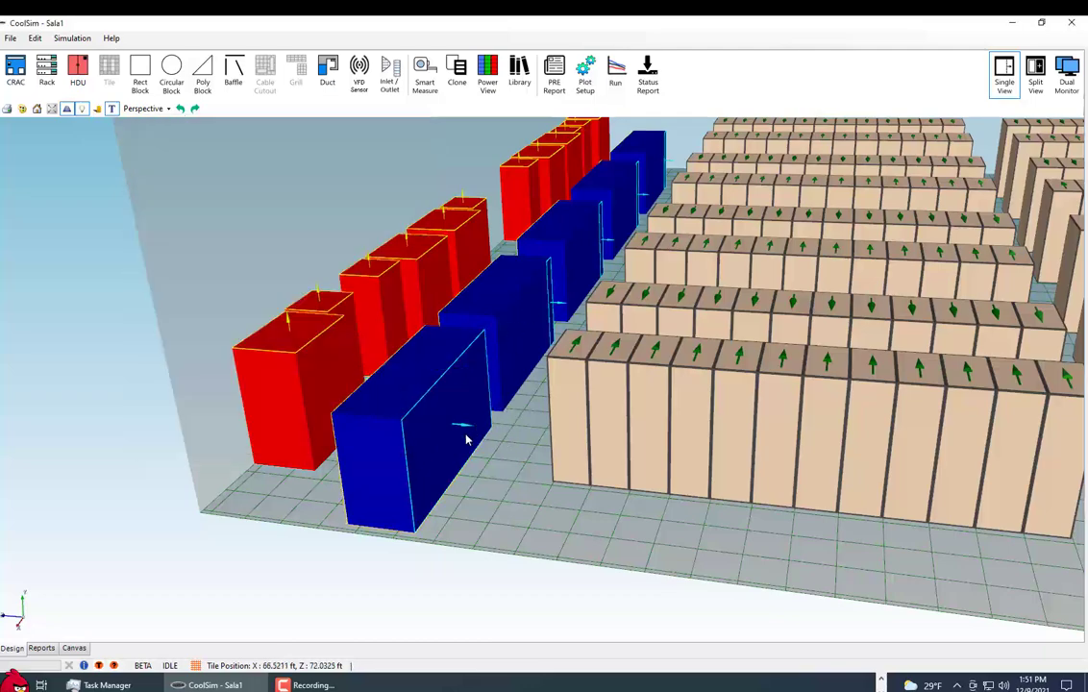
# Place a baffle between the blue CRAC row and the racks, and switch the model to the top view
pyautogui.moveTo(492, 433); pyautogui.dragTo(342, 318, button='middle')
pyautogui.moveTo(518, 281); pyautogui.dragTo(560, 243, button='middle')
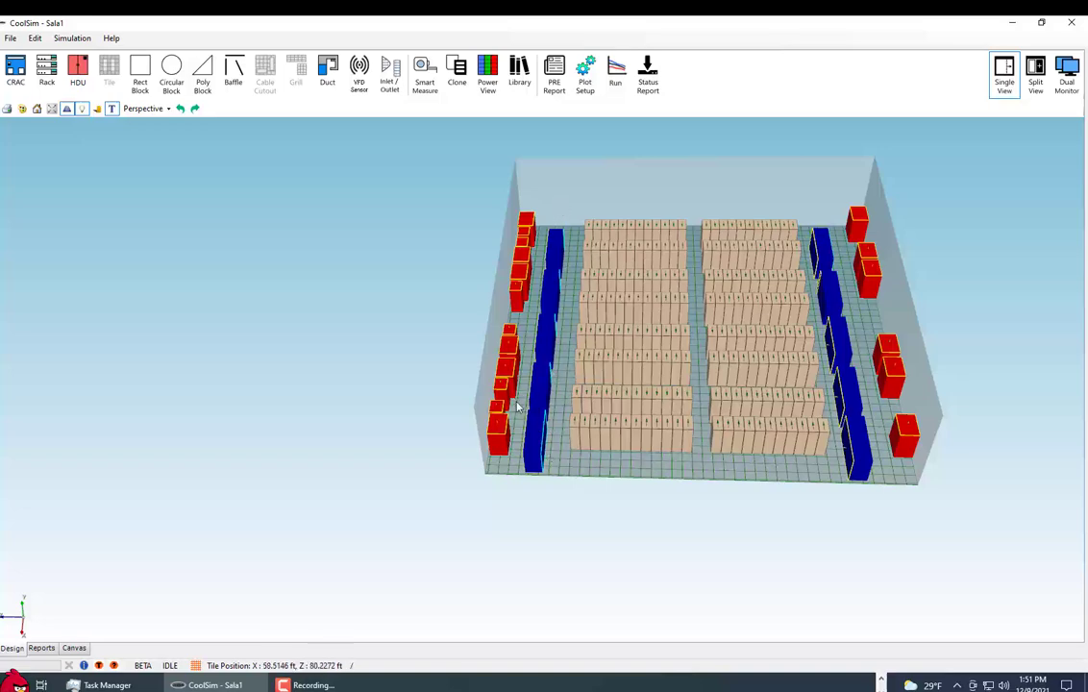
pyautogui.scroll(2, 515, 400)
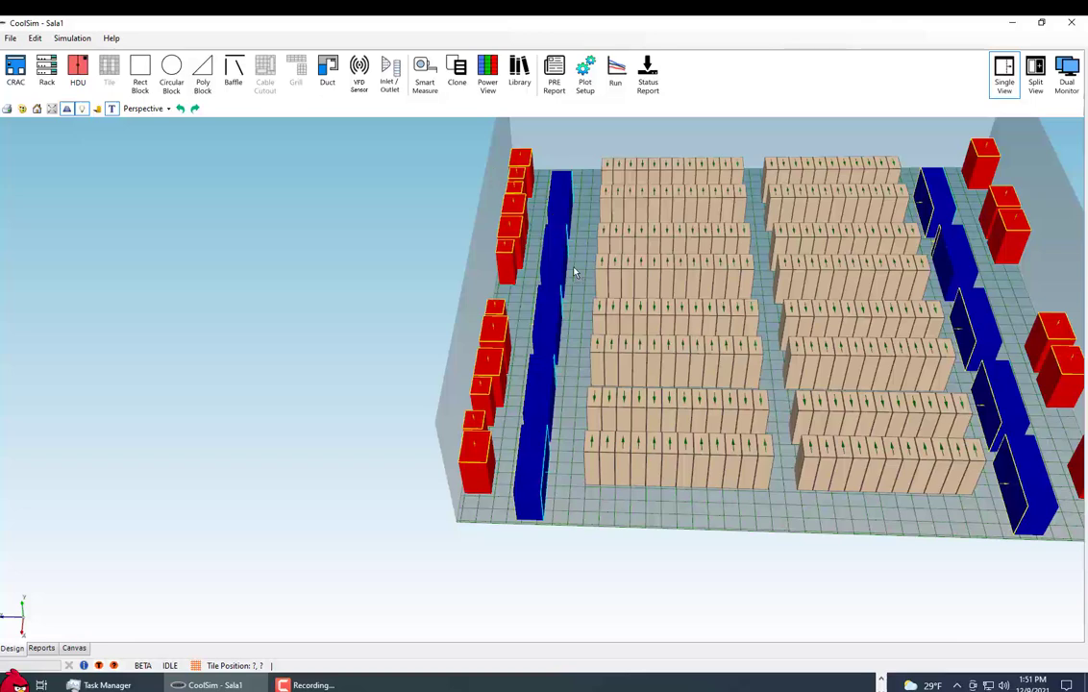
pyautogui.moveTo(582, 327); pyautogui.dragTo(531, 316, button='middle')
pyautogui.scroll(3, 611, 173)
pyautogui.click(149, 111)
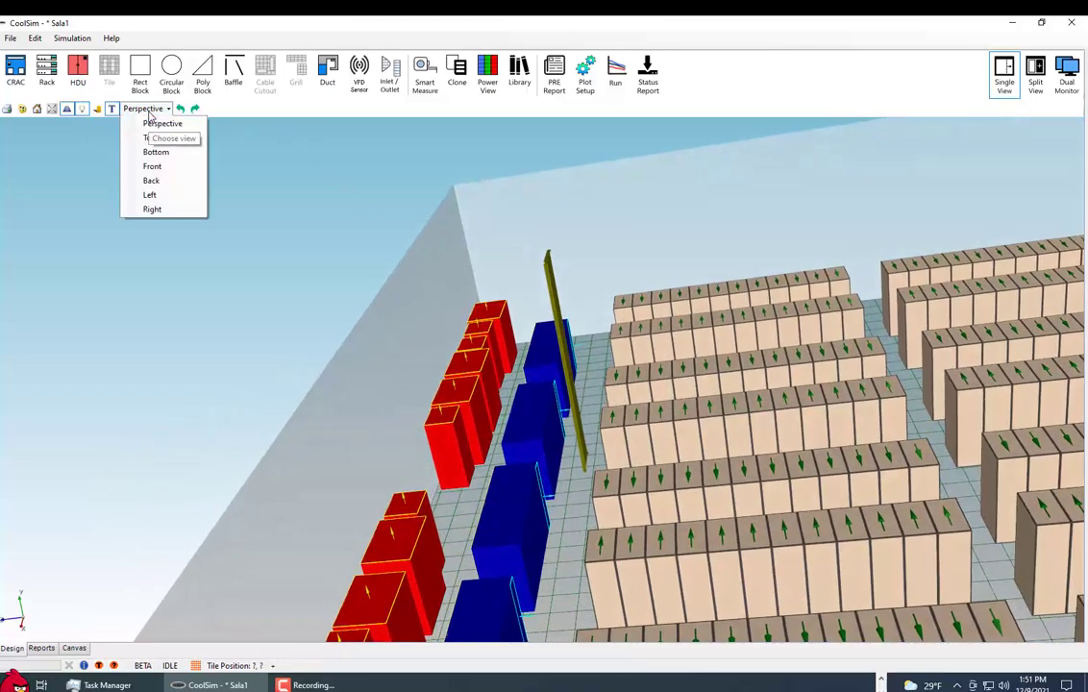
pyautogui.click(144, 136)
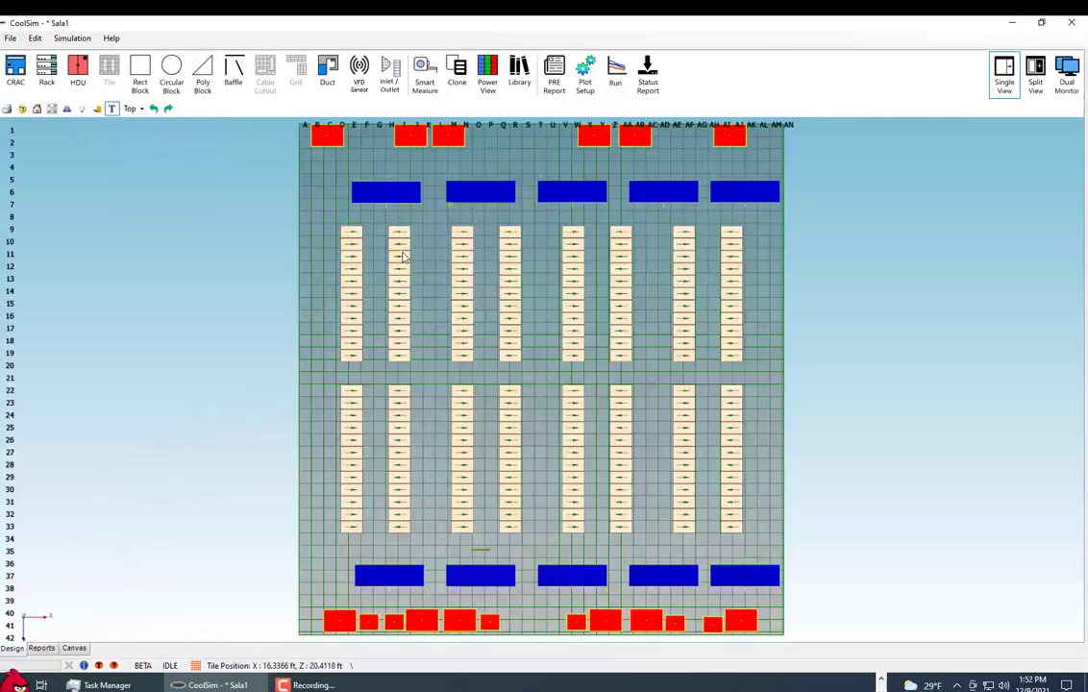
# Move the baffle against the room's left wall, in line with the lower CRAC row, at Z about 71.9 ft
pyautogui.scroll(5, 567, 463)
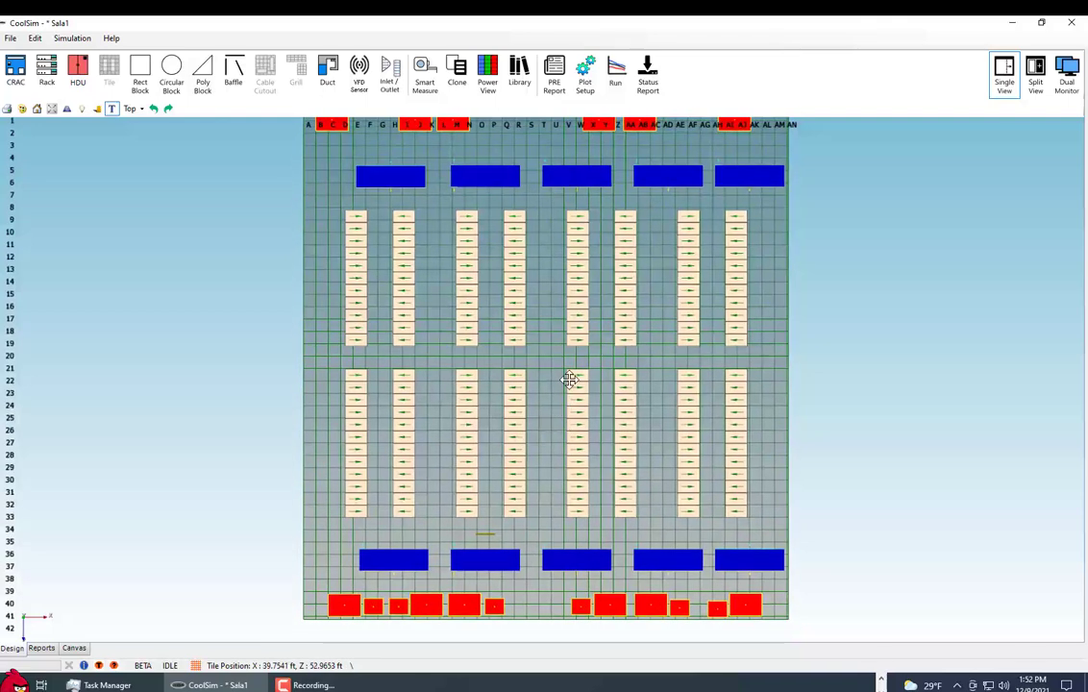
pyautogui.rightClick(730, 306)
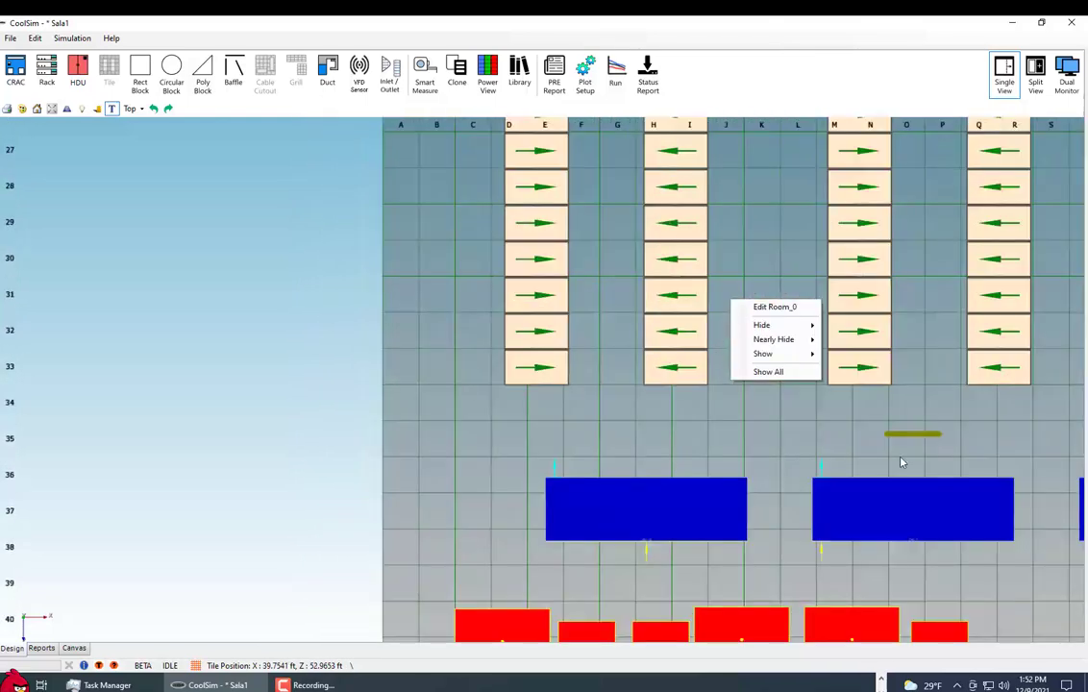
pyautogui.click(908, 438)
pyautogui.moveTo(911, 436); pyautogui.dragTo(394, 492)
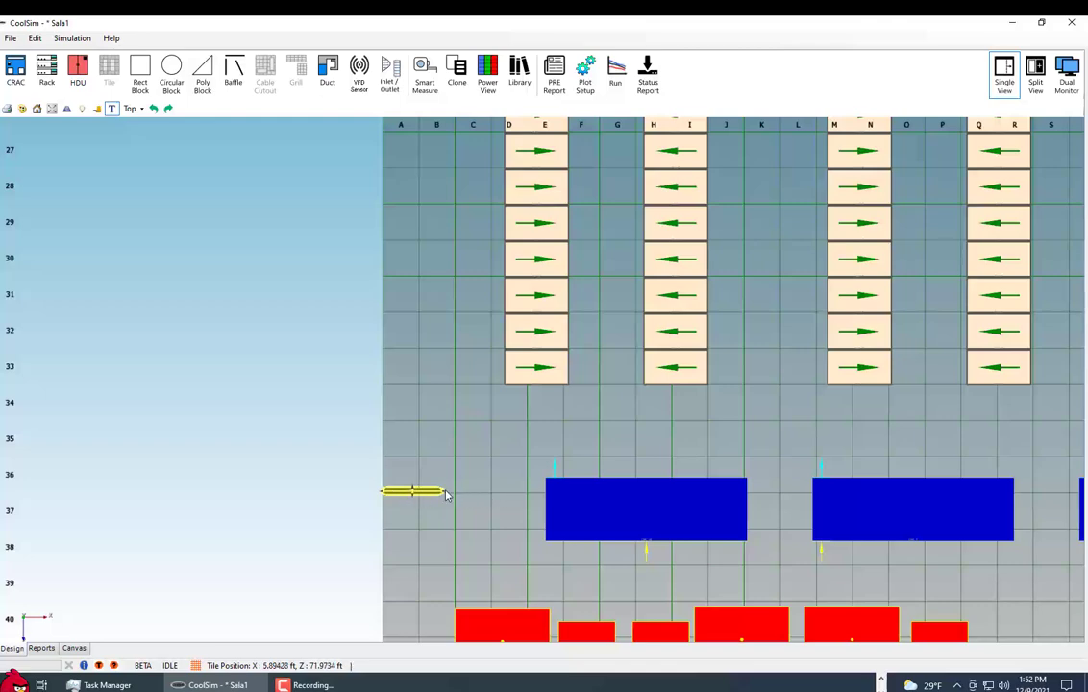
# Look up the room's X dimension in metres in its geometry settings, closing them without saving
pyautogui.scroll(1, 451, 491)
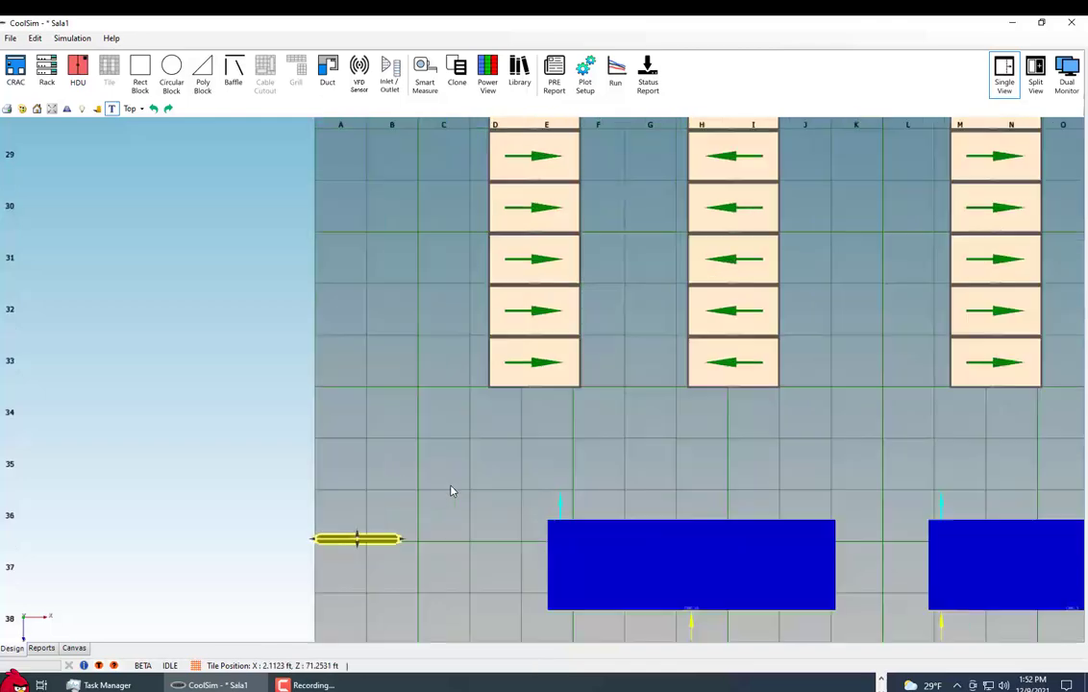
pyautogui.moveTo(455, 486); pyautogui.dragTo(437, 346, button='right')
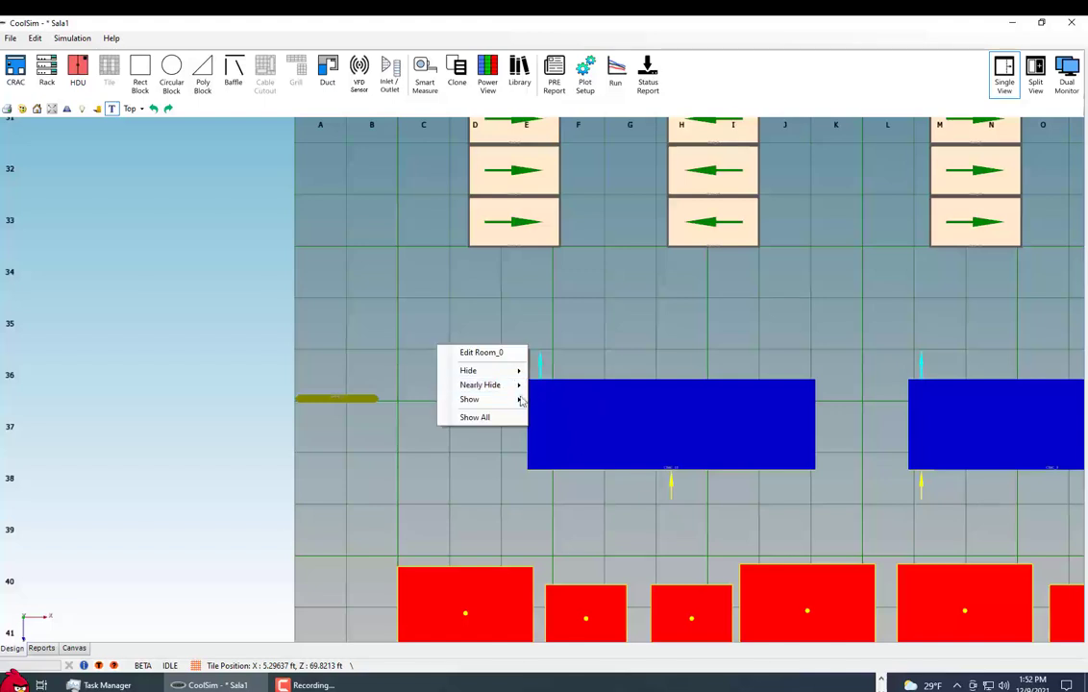
pyautogui.click(432, 340)
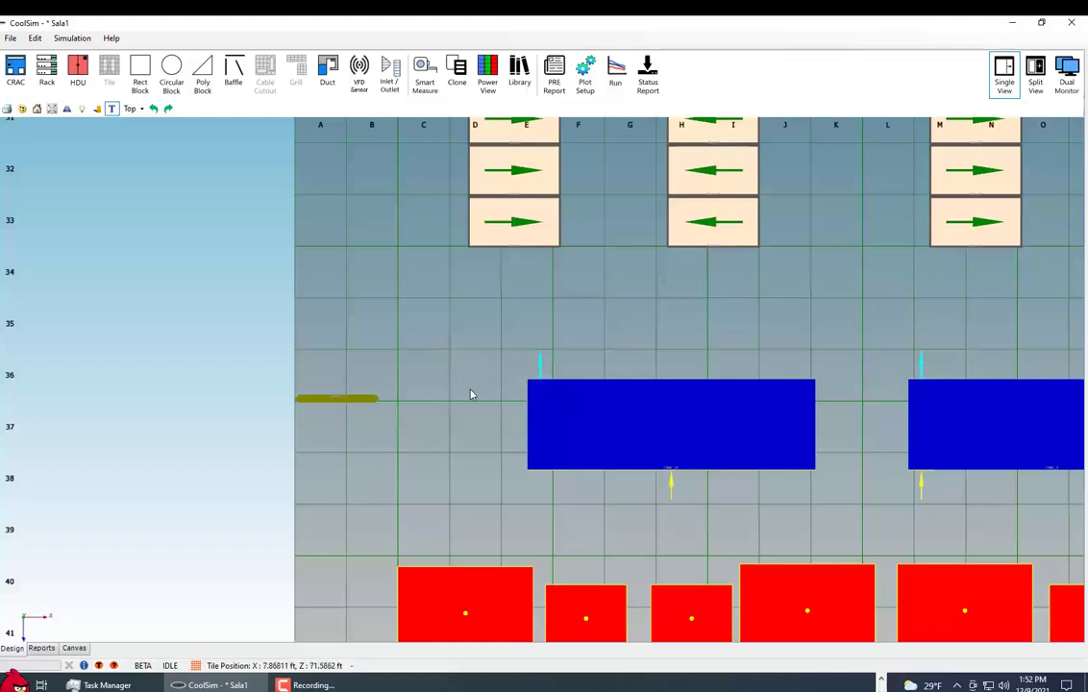
pyautogui.rightClick(351, 402)
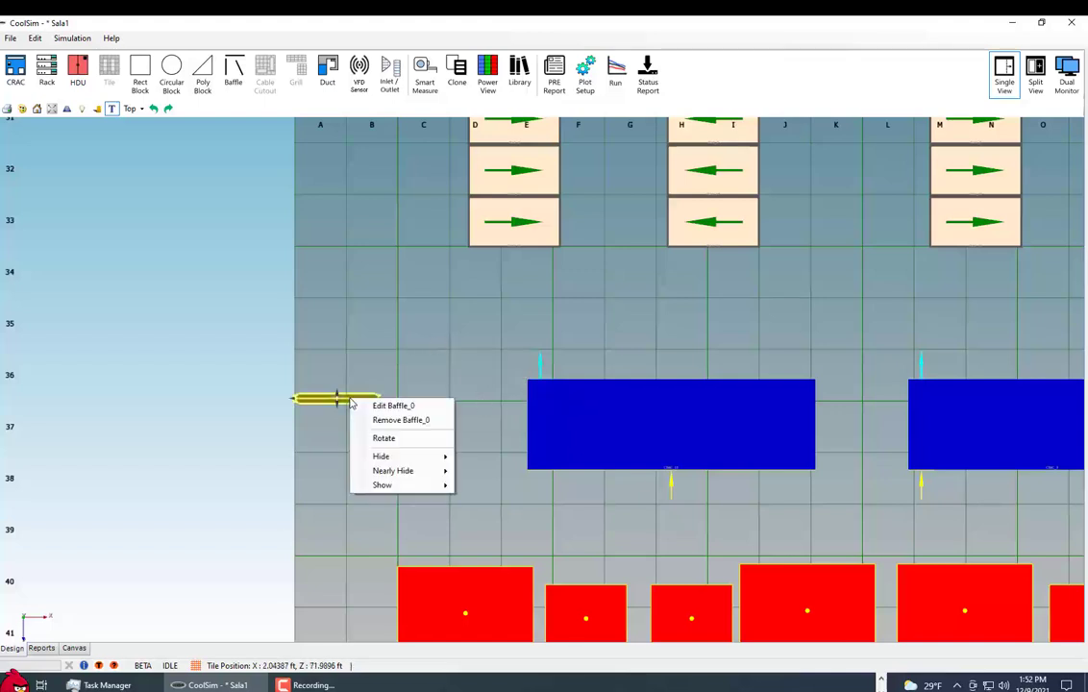
pyautogui.click(387, 409)
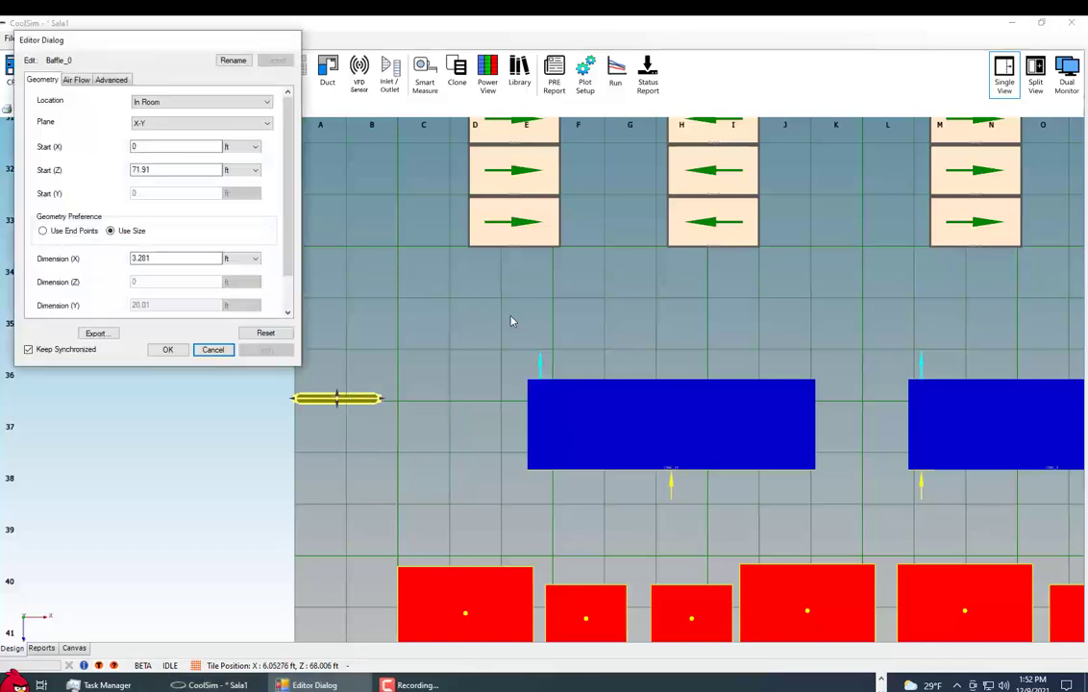
pyautogui.click(514, 321)
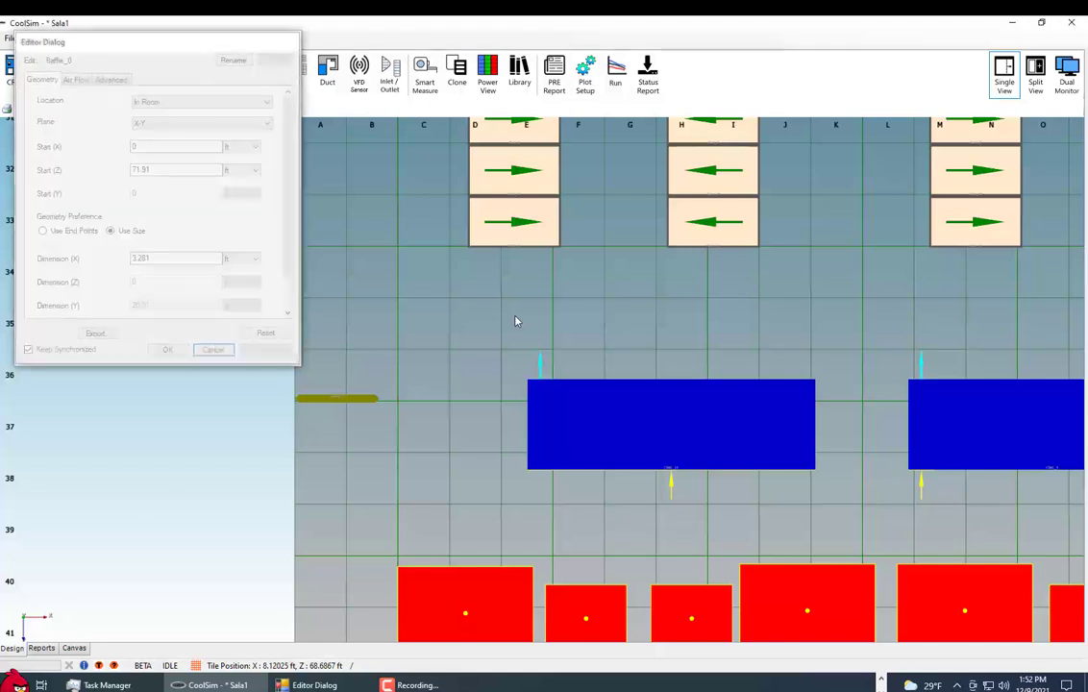
pyautogui.click(73, 82)
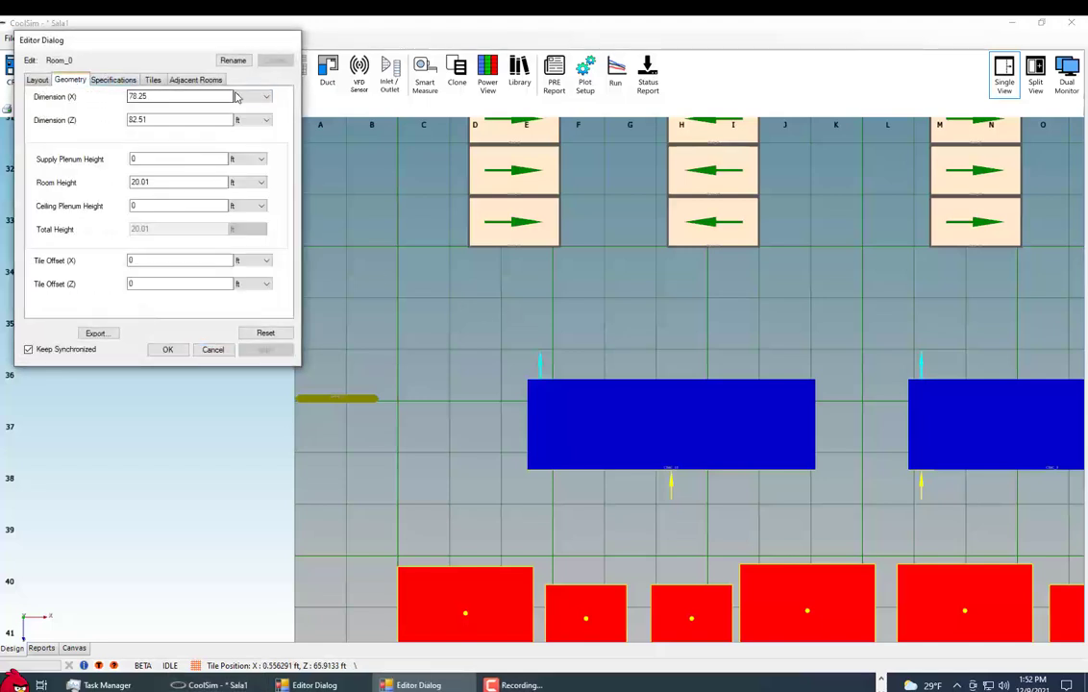
pyautogui.click(248, 99)
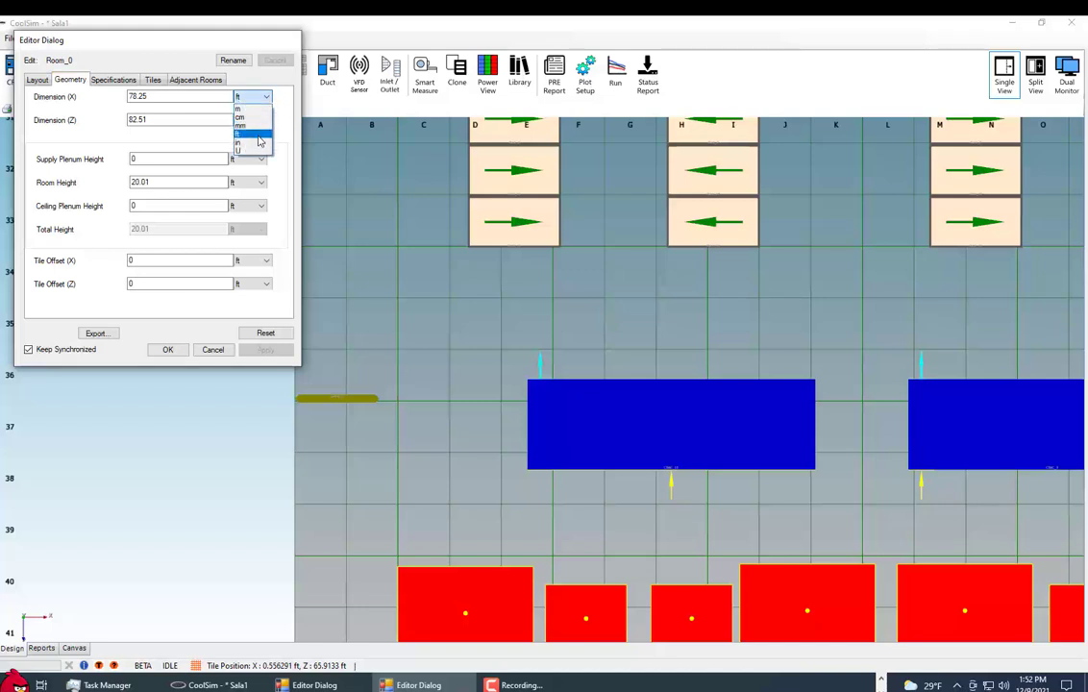
pyautogui.click(257, 110)
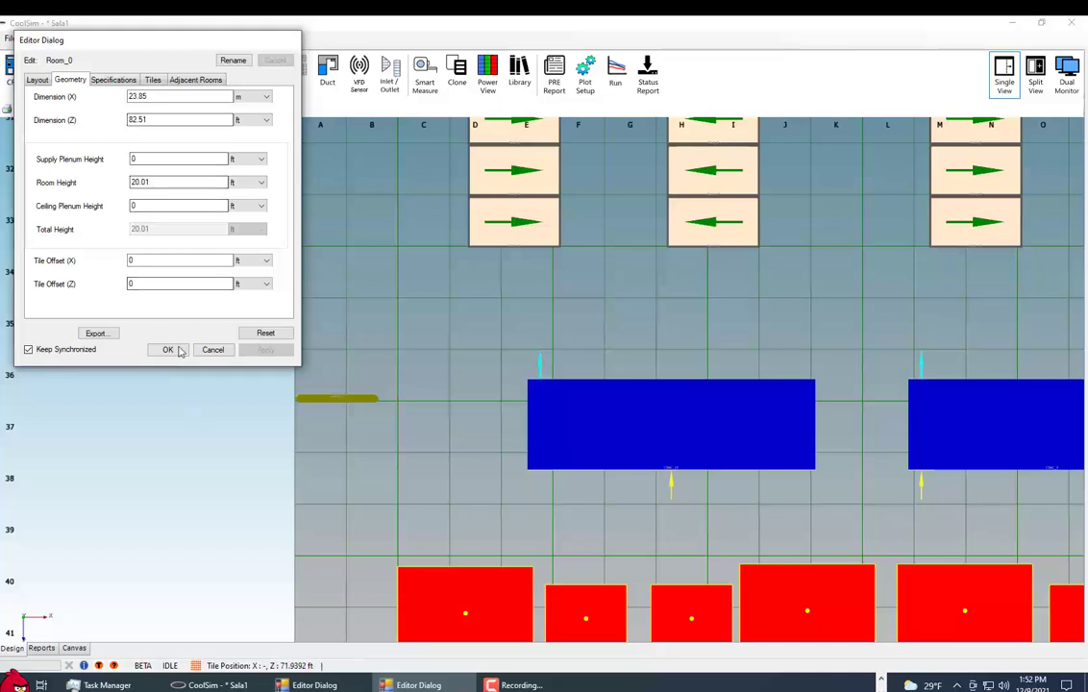
pyautogui.click(208, 353)
pyautogui.click(212, 350)
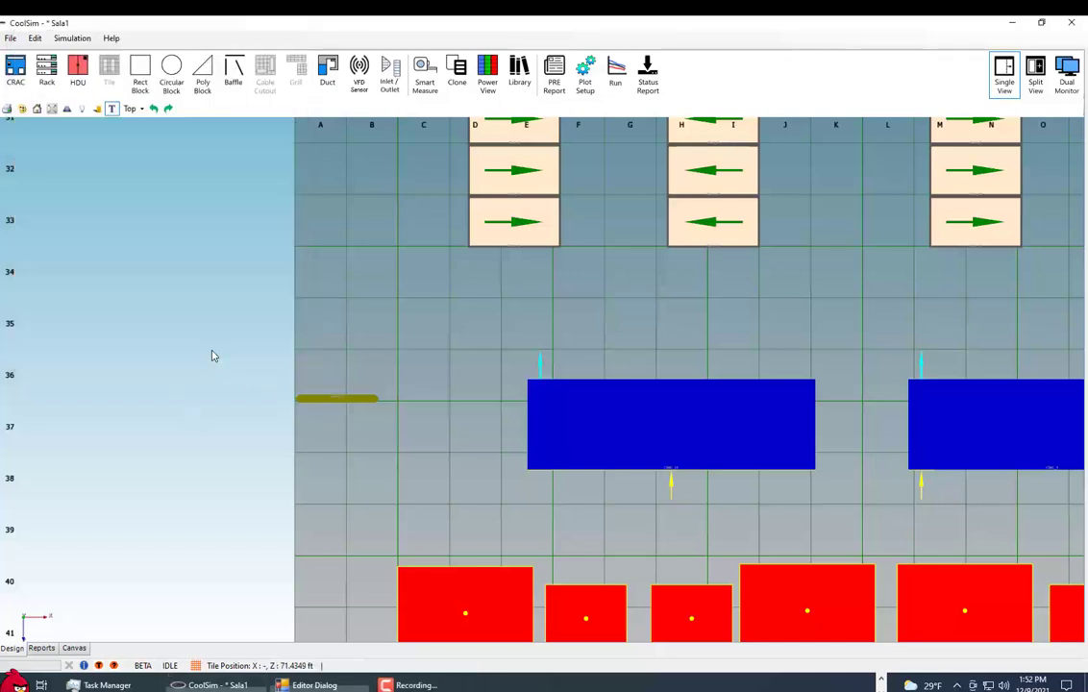
# Set the baffle's X dimension to 28.35 m and apply it
pyautogui.click(348, 401)
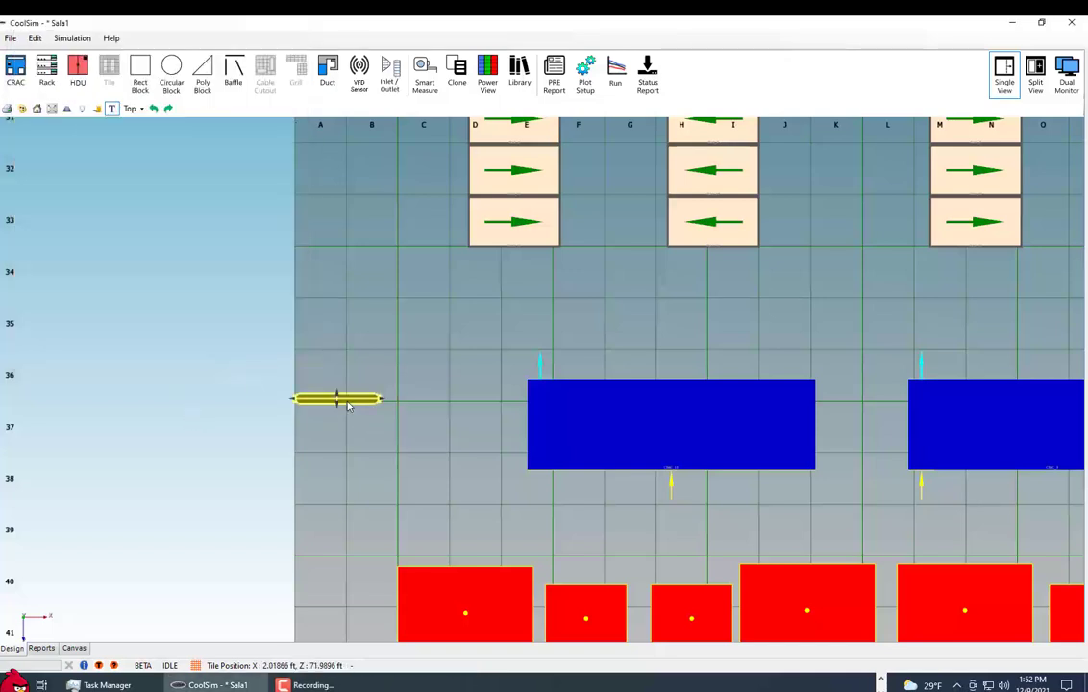
pyautogui.doubleClick(347, 401)
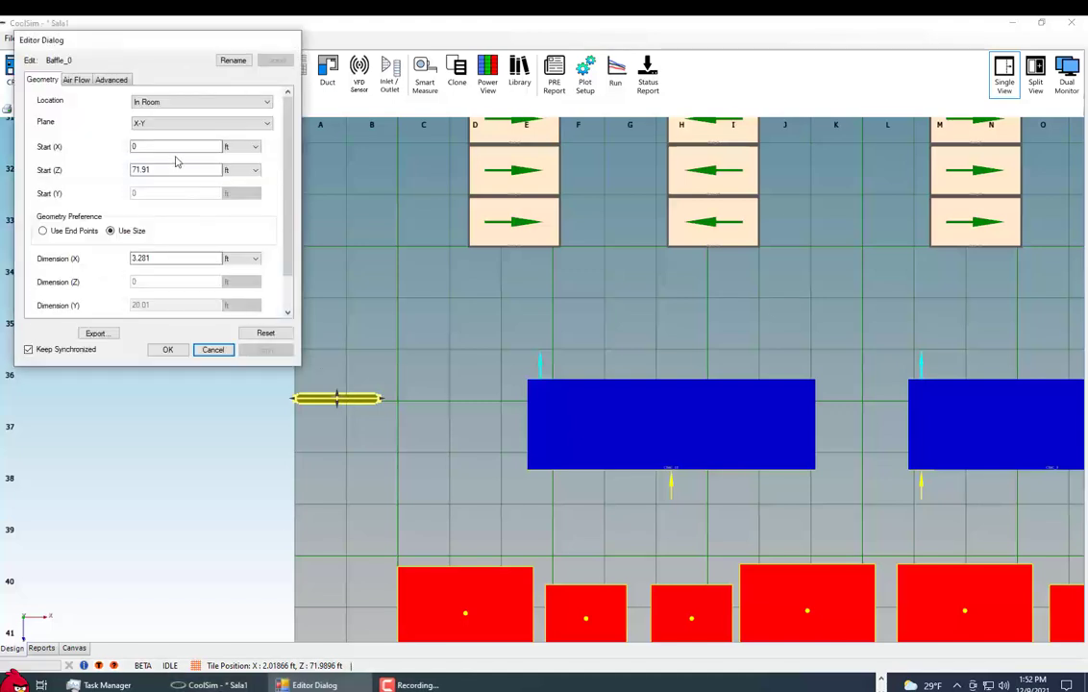
pyautogui.click(169, 173)
pyautogui.doubleClick(168, 257)
pyautogui.click(234, 260)
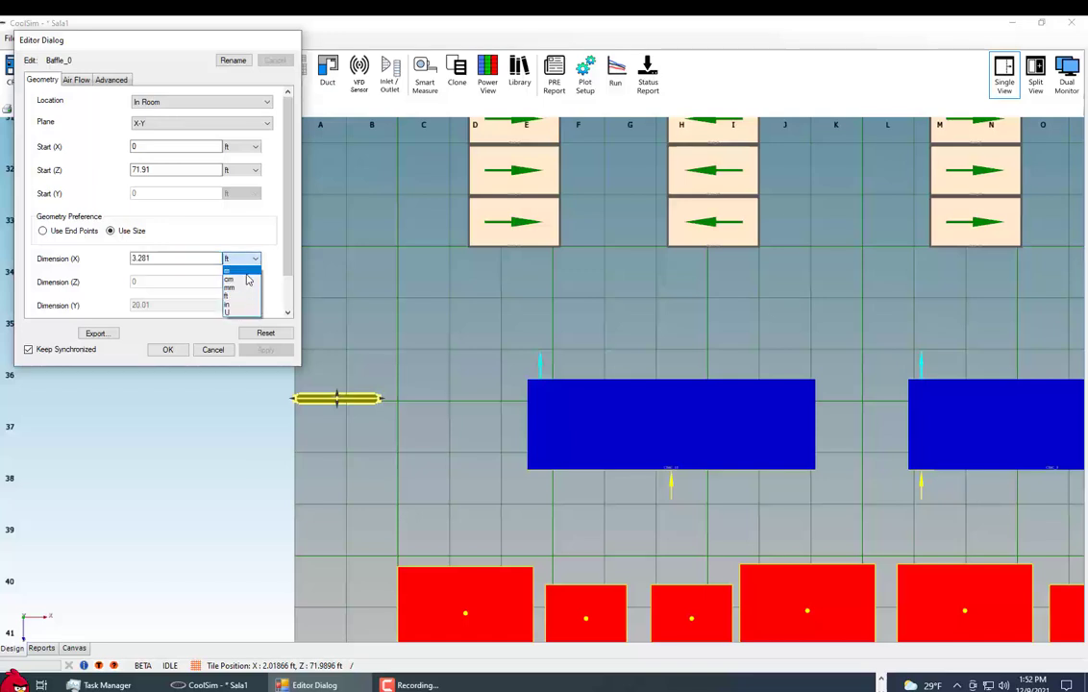
pyautogui.click(228, 270)
pyautogui.click(154, 257)
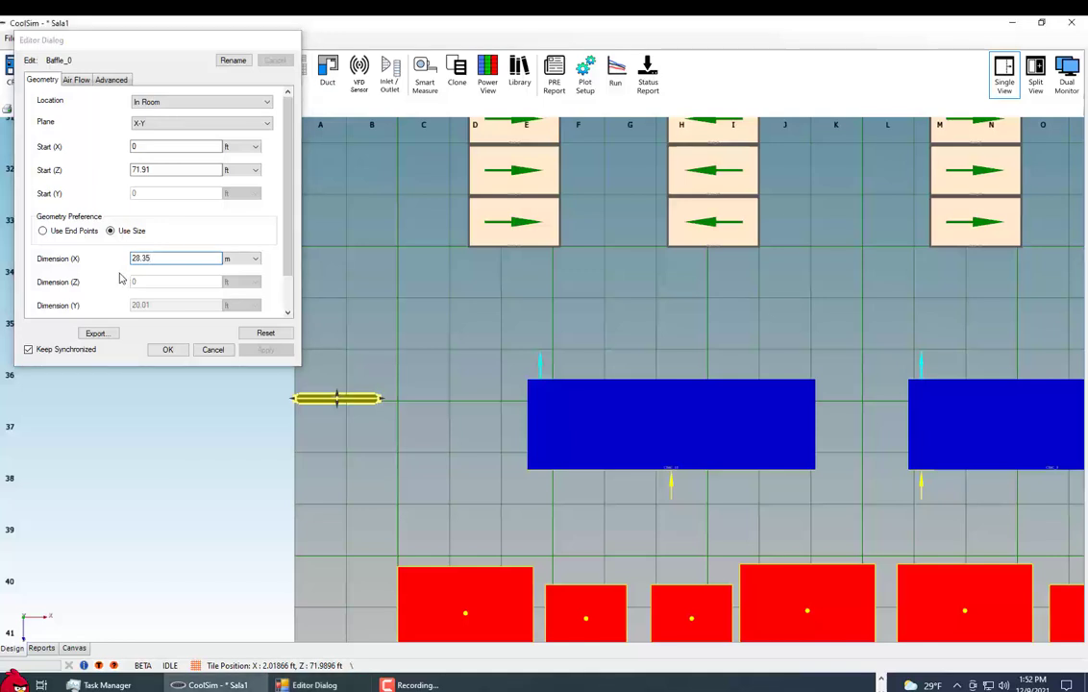
pyautogui.click(161, 351)
# Compare the baffle's length with the room by showing the room's geometry and the baffle's geometry settings side by side
pyautogui.scroll(-2, 333, 383)
pyautogui.scroll(-3, 334, 383)
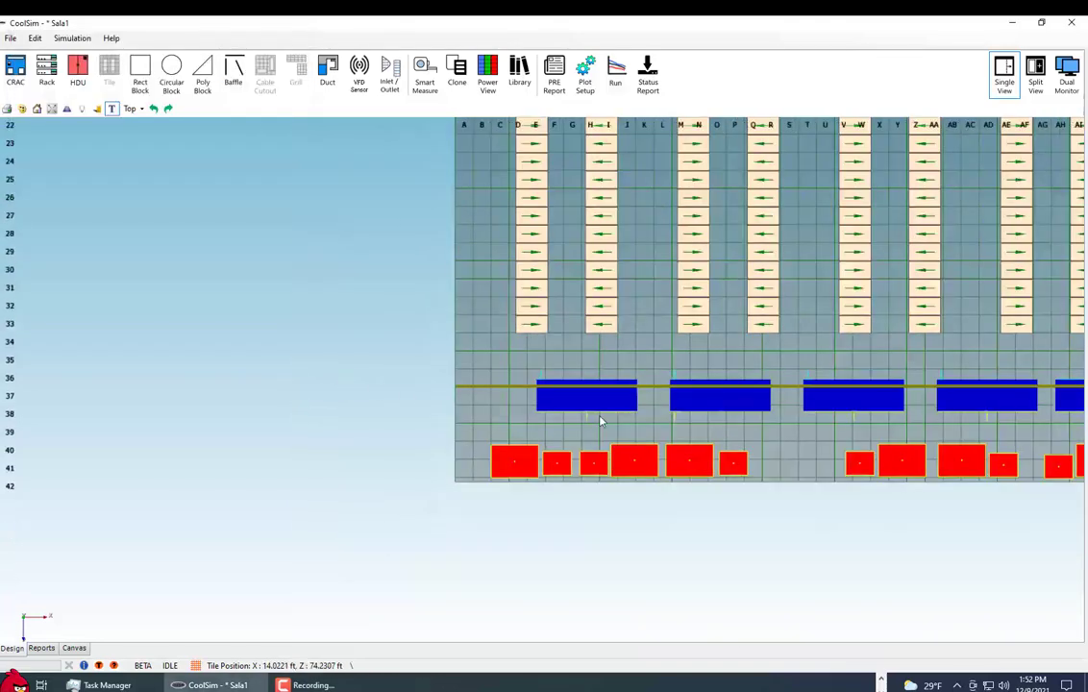
pyautogui.moveTo(605, 423); pyautogui.dragTo(250, 396, button='middle')
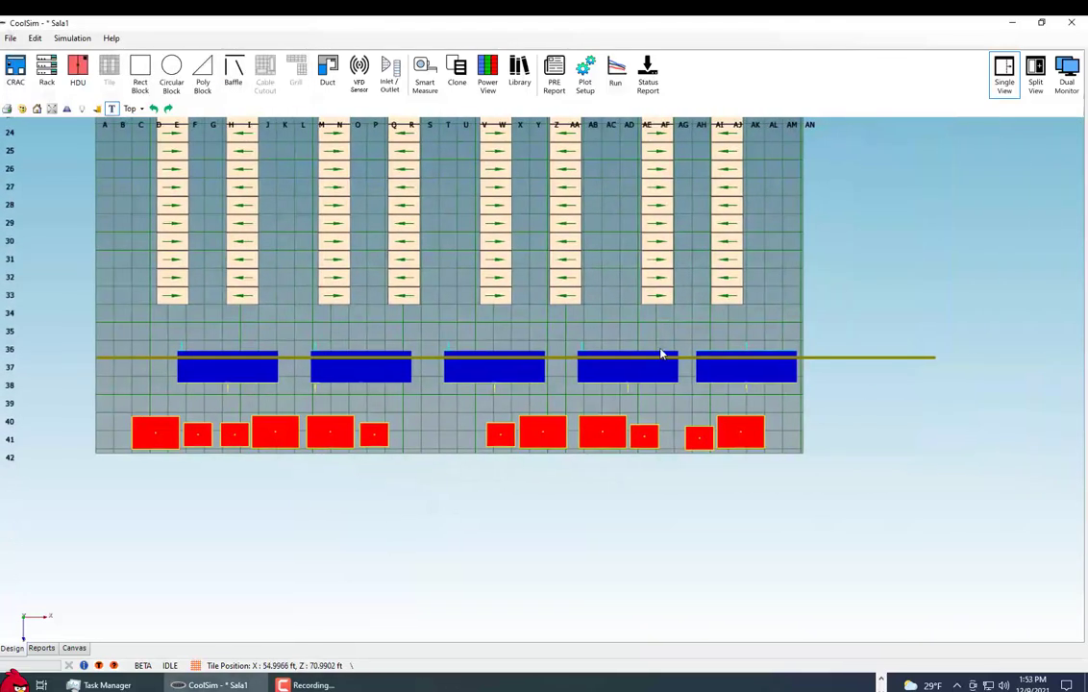
pyautogui.doubleClick(757, 333)
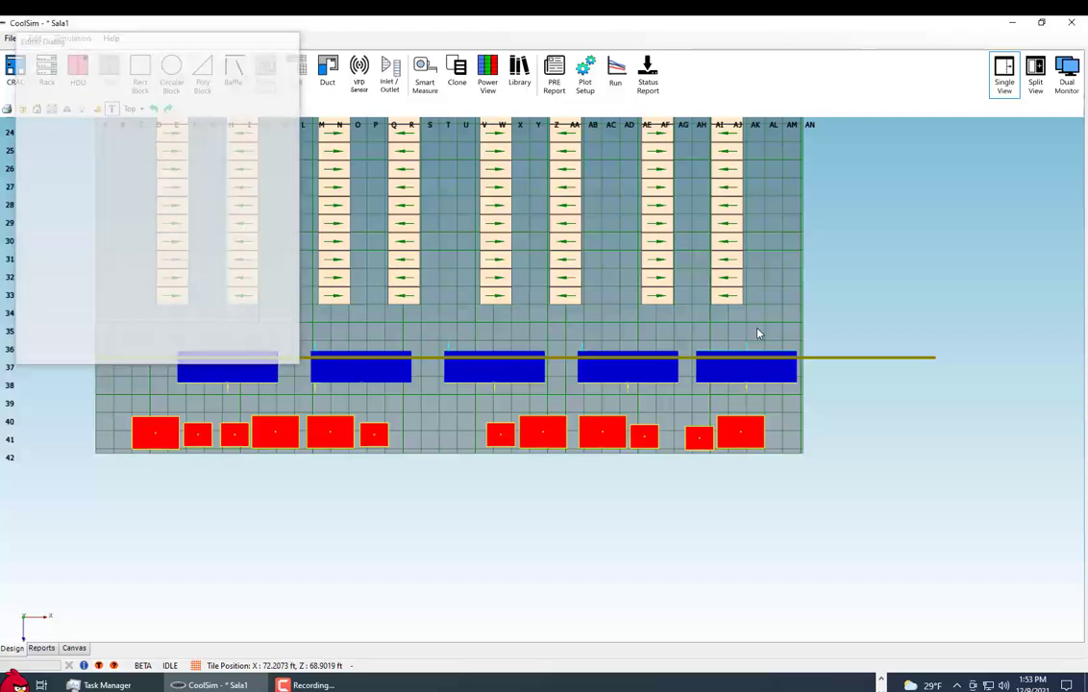
pyautogui.click(72, 81)
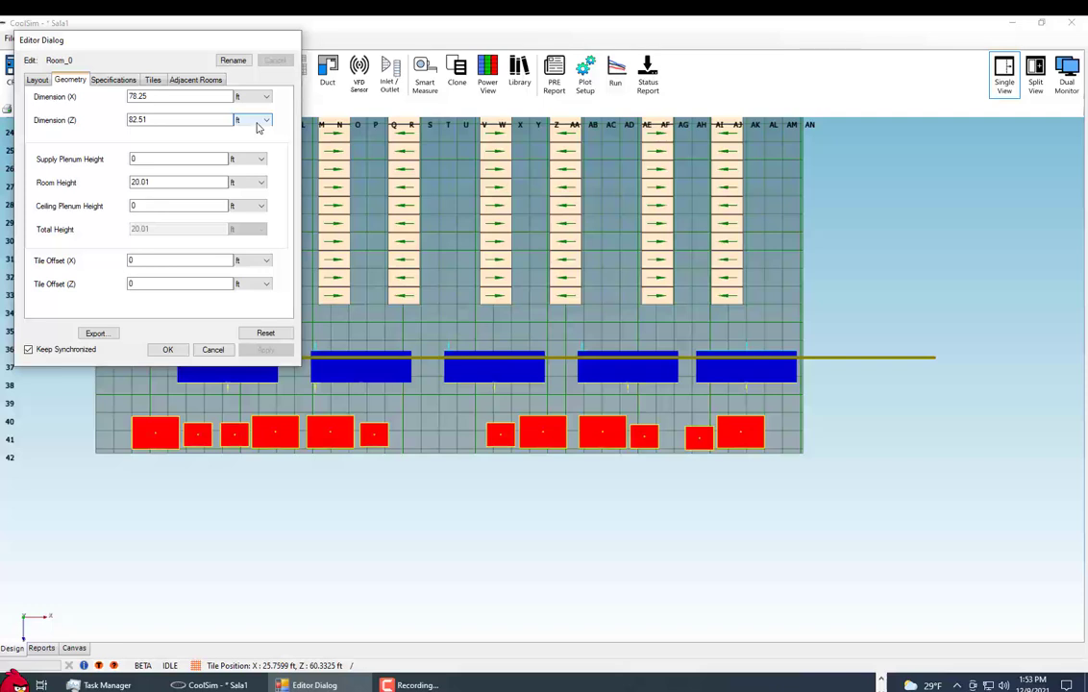
pyautogui.click(913, 363)
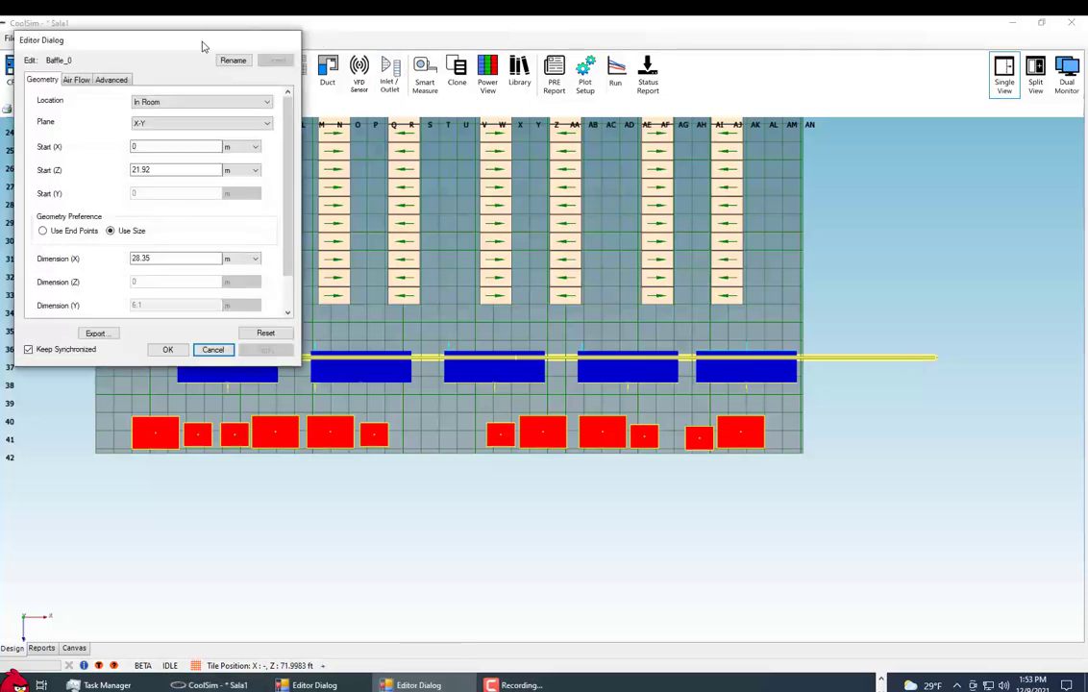
pyautogui.moveTo(202, 45); pyautogui.dragTo(768, 111)
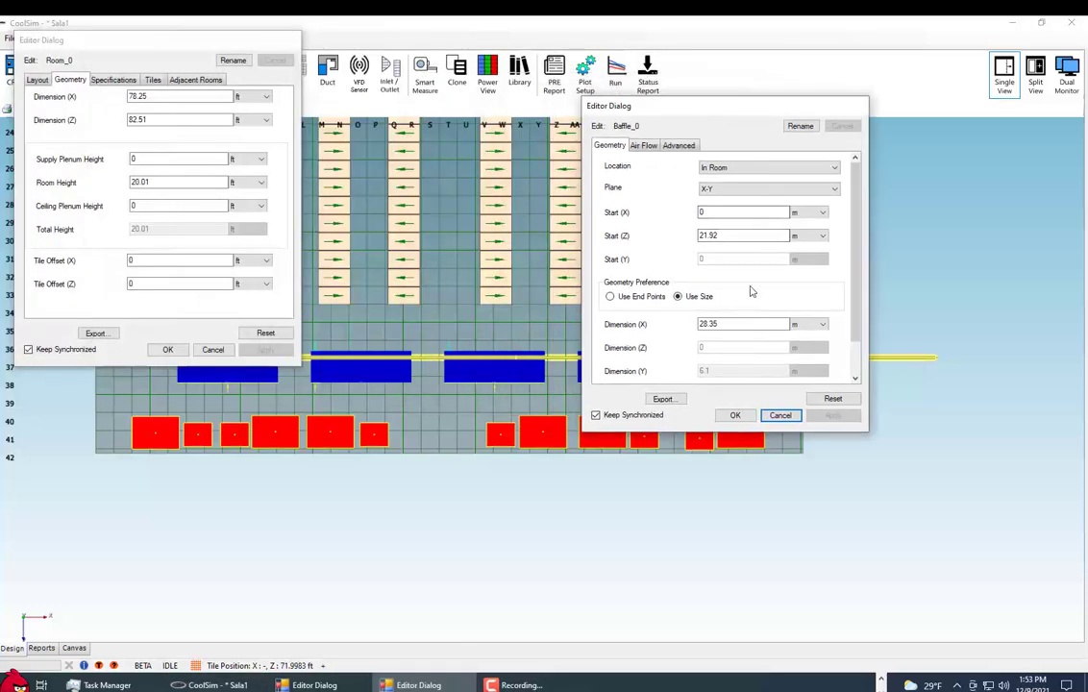
# Set the baffle's X dimension to 78.25 ft to match the room, then save the baffle and room settings
pyautogui.click(816, 328)
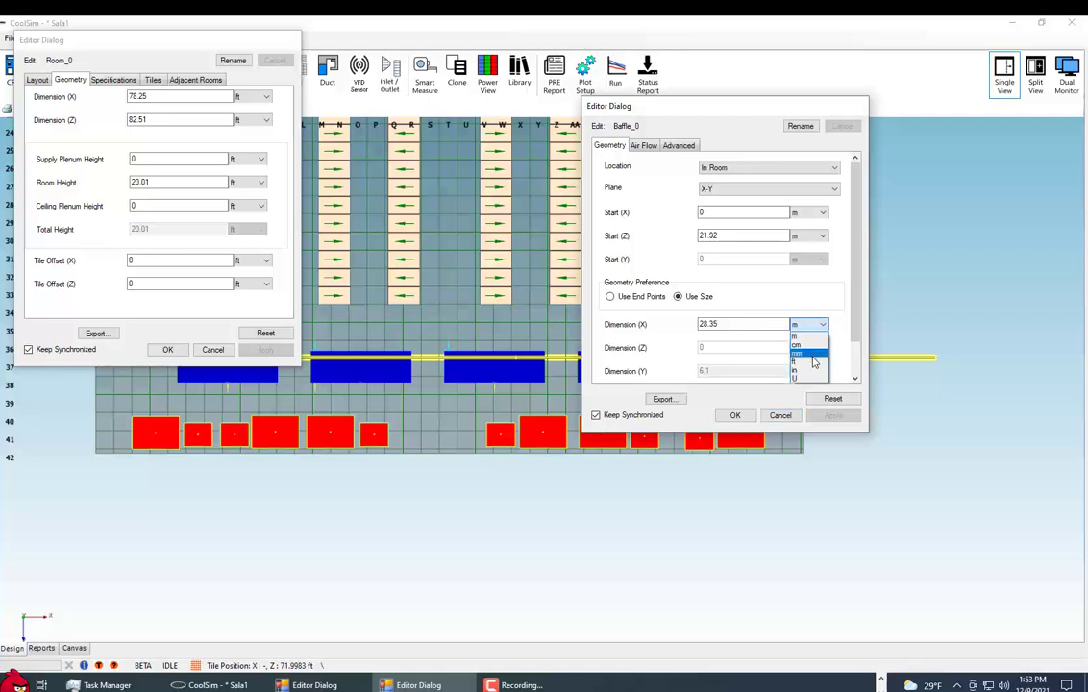
pyautogui.click(802, 355)
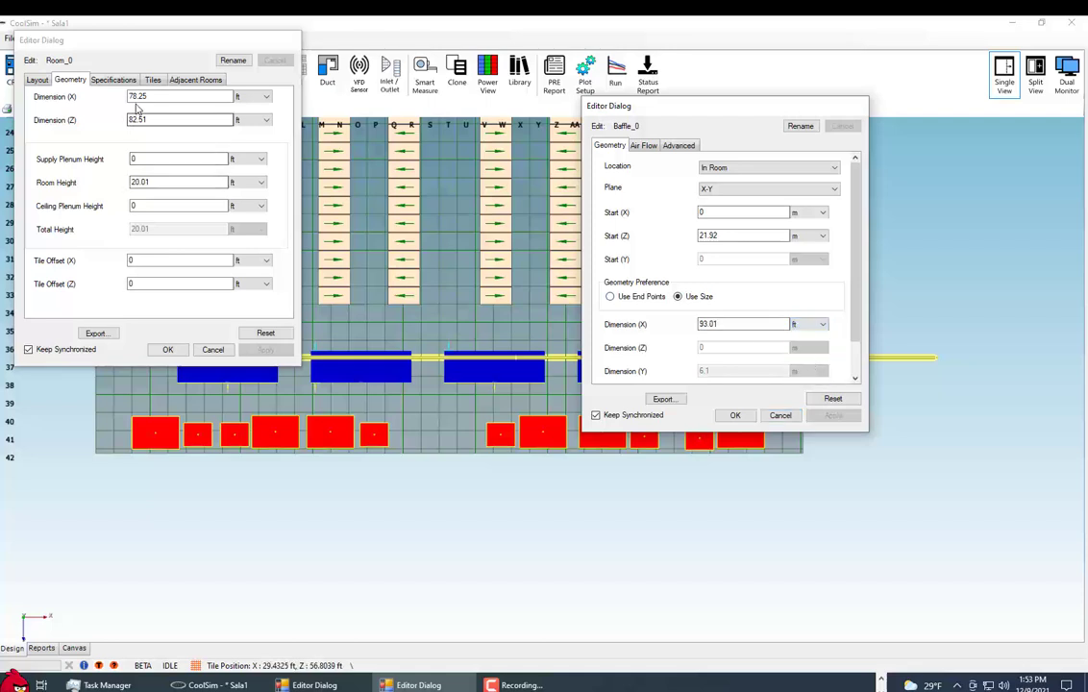
pyautogui.doubleClick(708, 324)
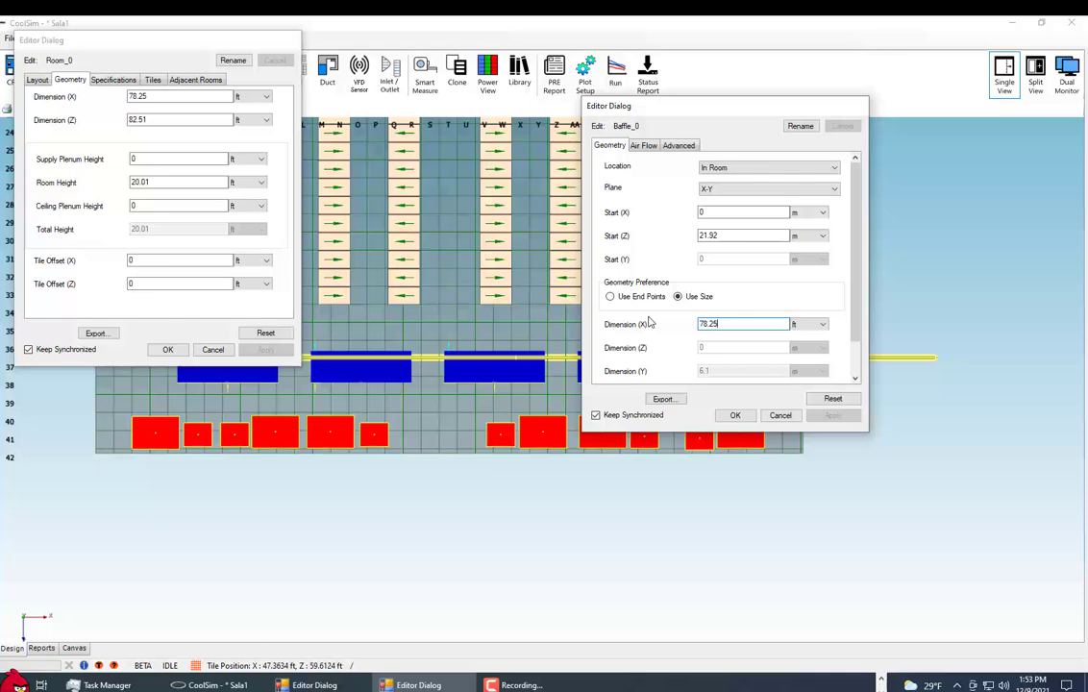
pyautogui.click(734, 416)
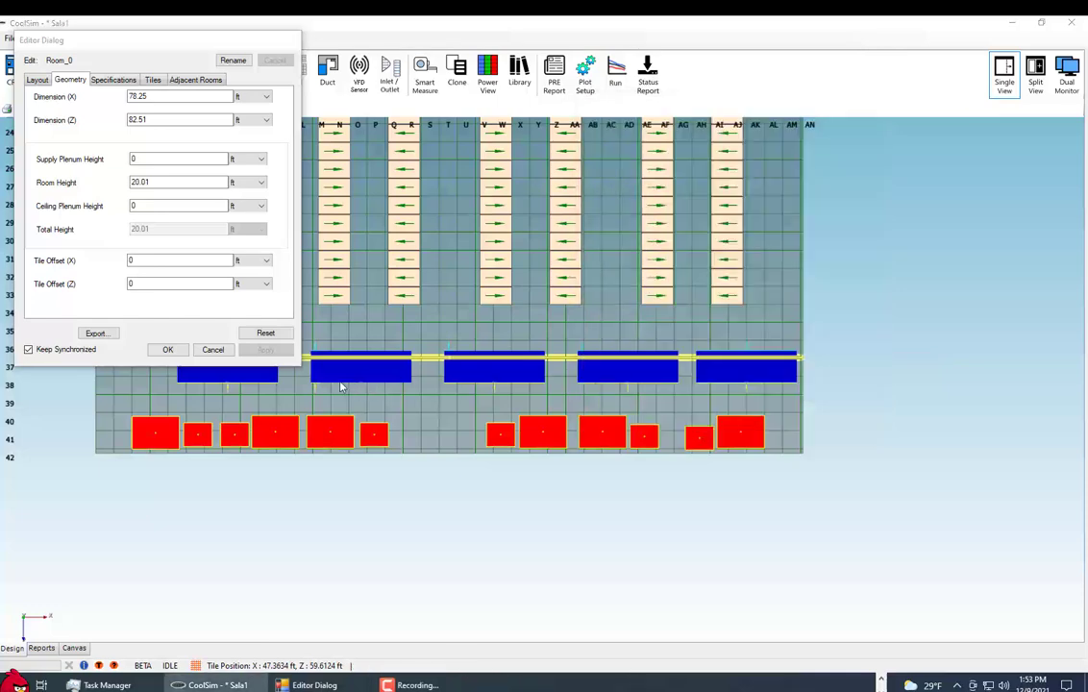
pyautogui.click(168, 349)
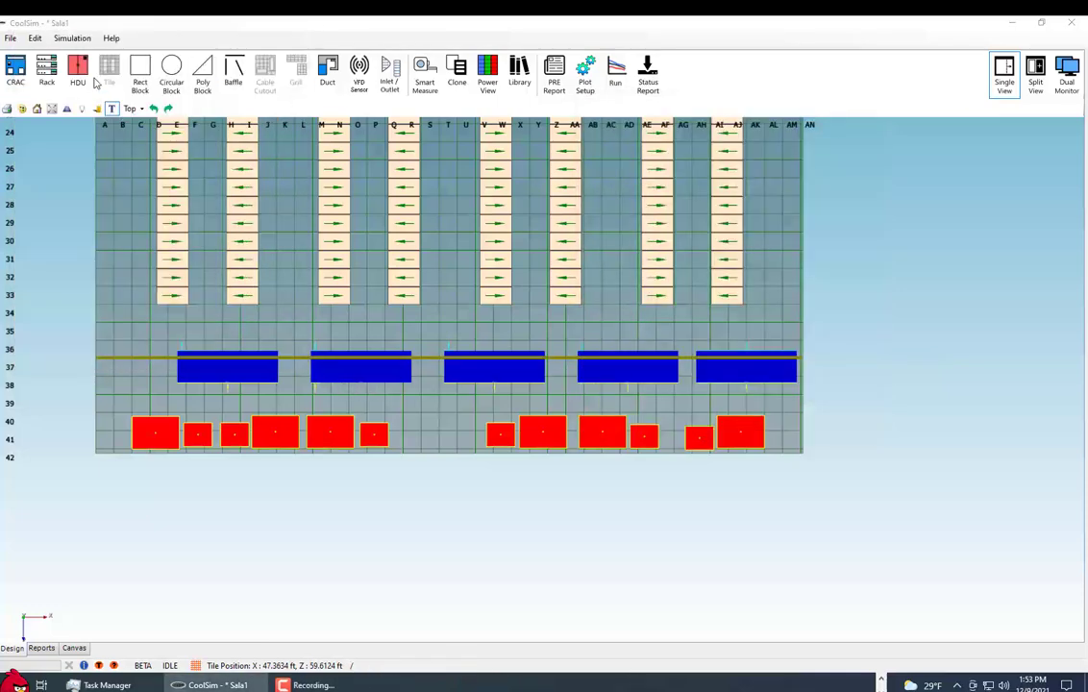
# Switch the model to the perspective view and give the room's non-raised floor layout a ceiling plenum
pyautogui.click(135, 107)
pyautogui.click(144, 120)
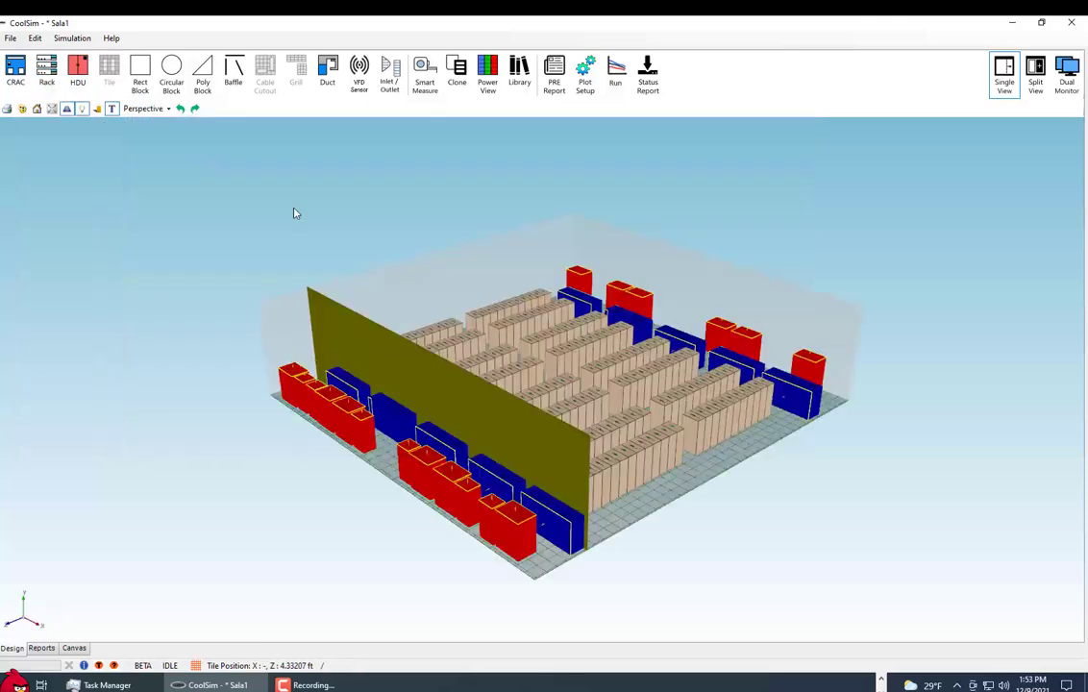
pyautogui.moveTo(826, 420); pyautogui.dragTo(421, 420, button='middle')
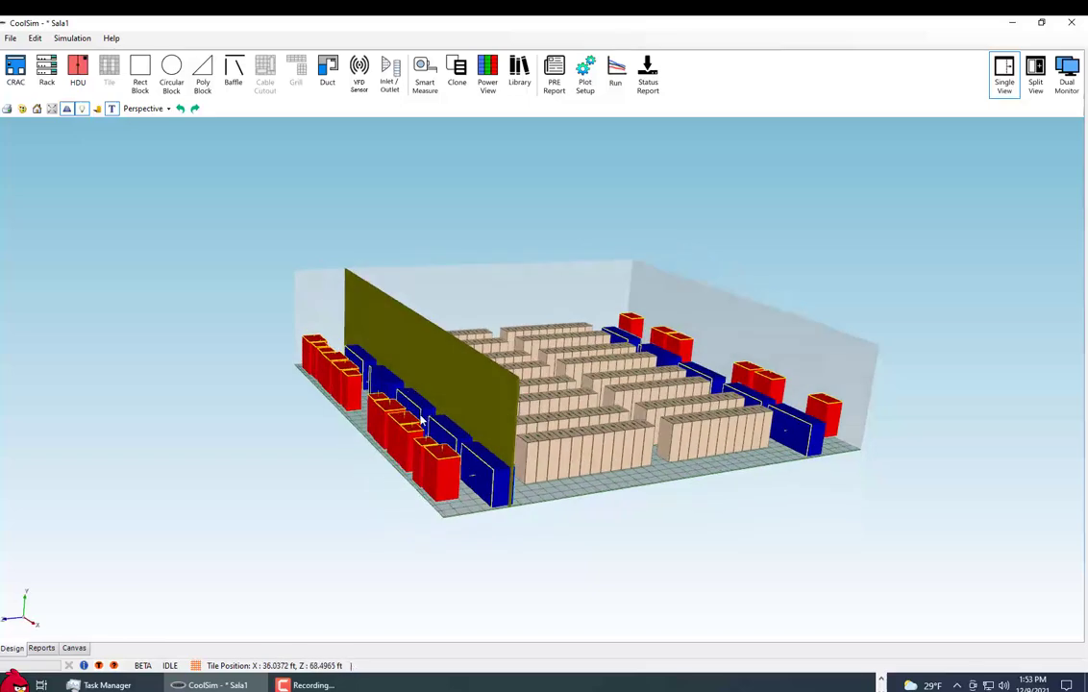
pyautogui.moveTo(421, 420); pyautogui.dragTo(366, 408, button='middle')
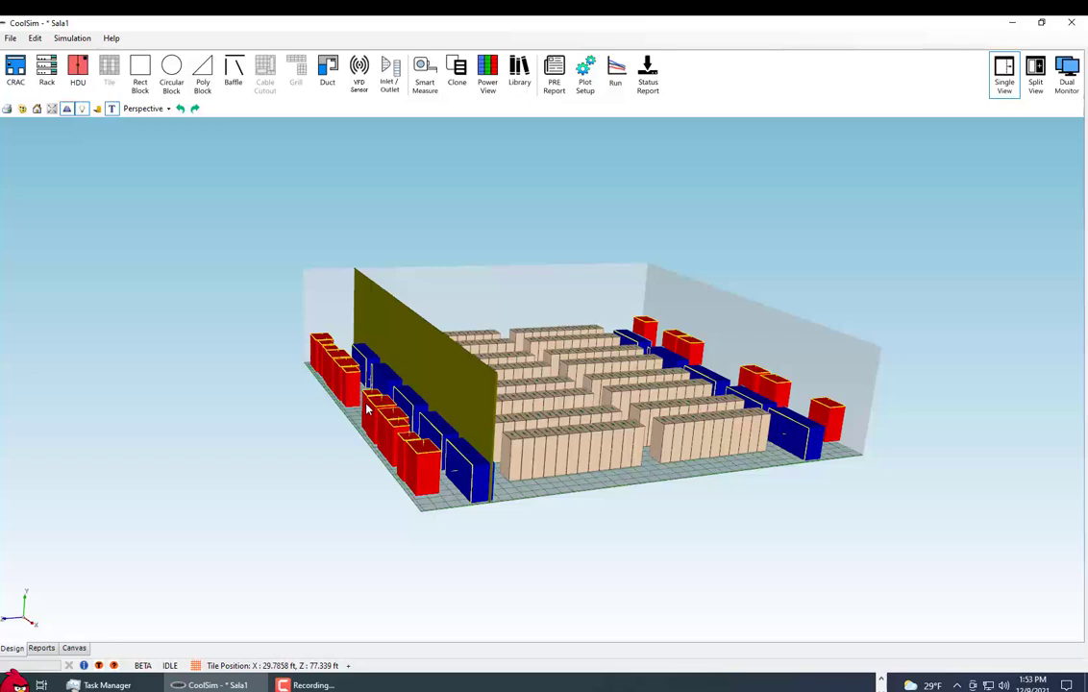
pyautogui.moveTo(366, 408); pyautogui.dragTo(510, 445, button='middle')
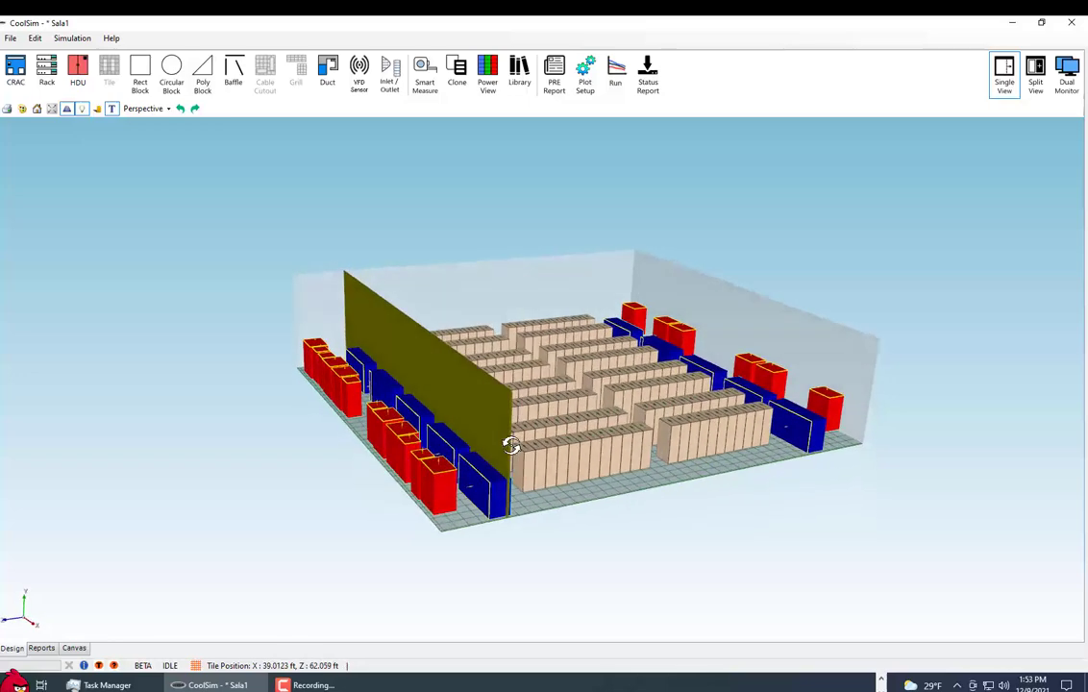
pyautogui.doubleClick(499, 287)
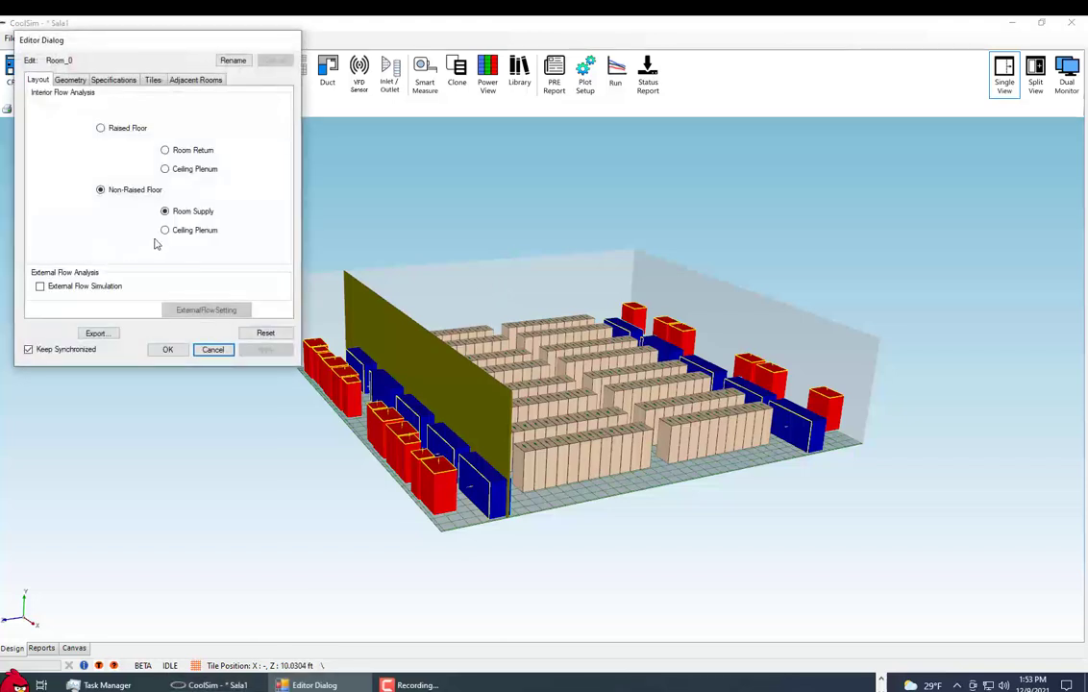
pyautogui.click(165, 230)
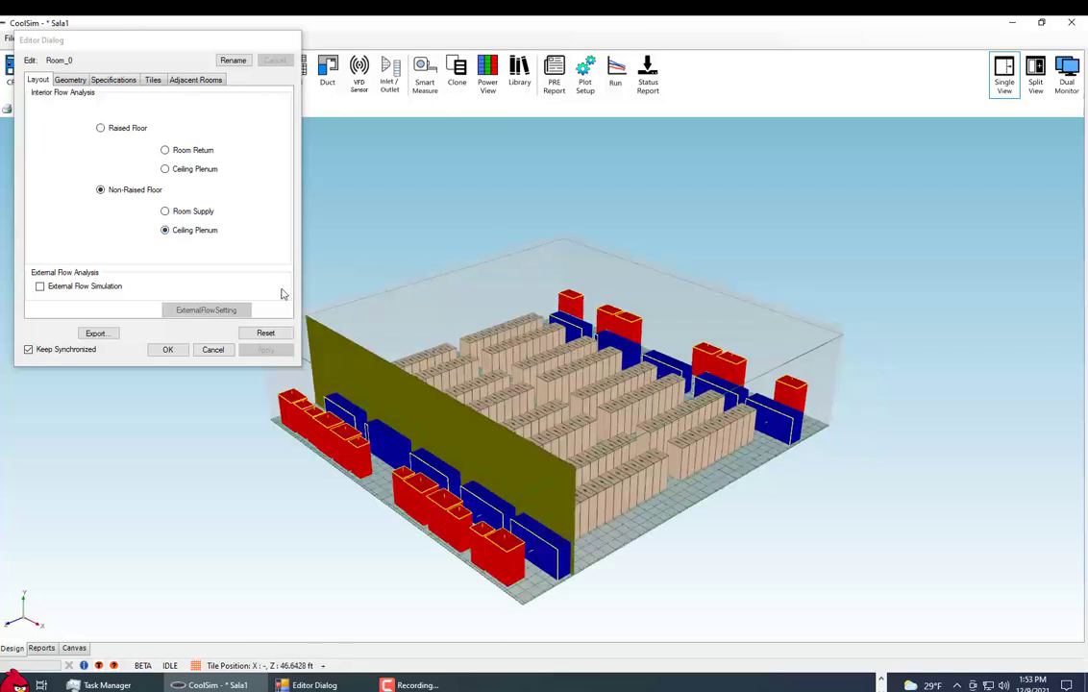
# Set the room's ceiling plenum height to 3 ft and save the room settings
pyautogui.click(70, 80)
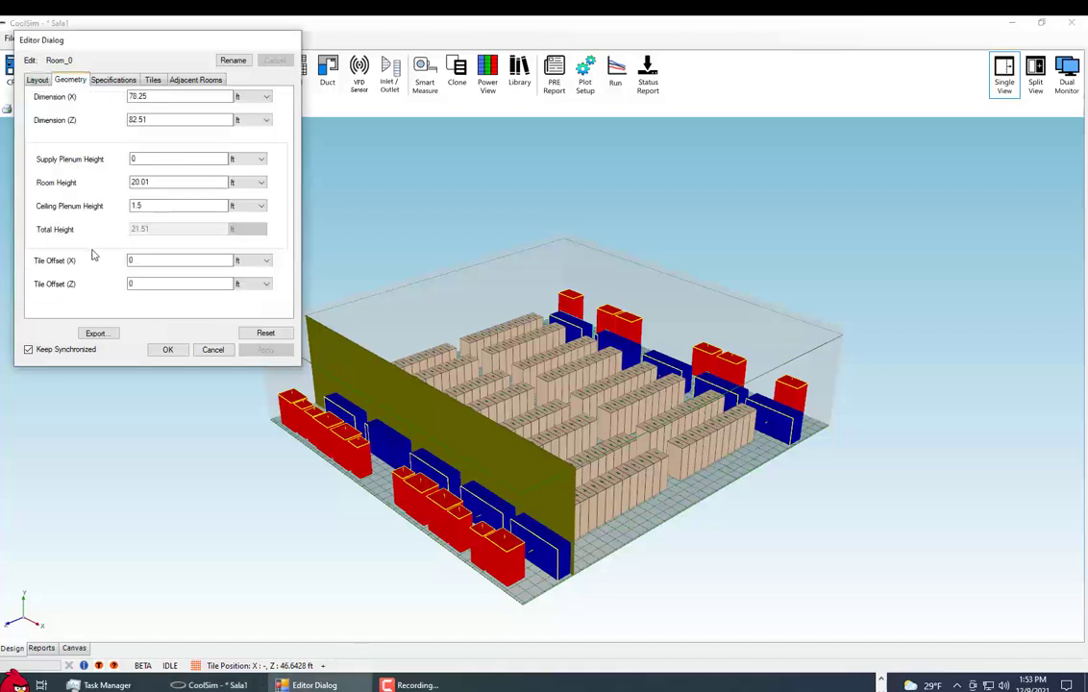
pyautogui.moveTo(157, 211); pyautogui.dragTo(96, 207)
pyautogui.write('3')
pyautogui.press('Return')
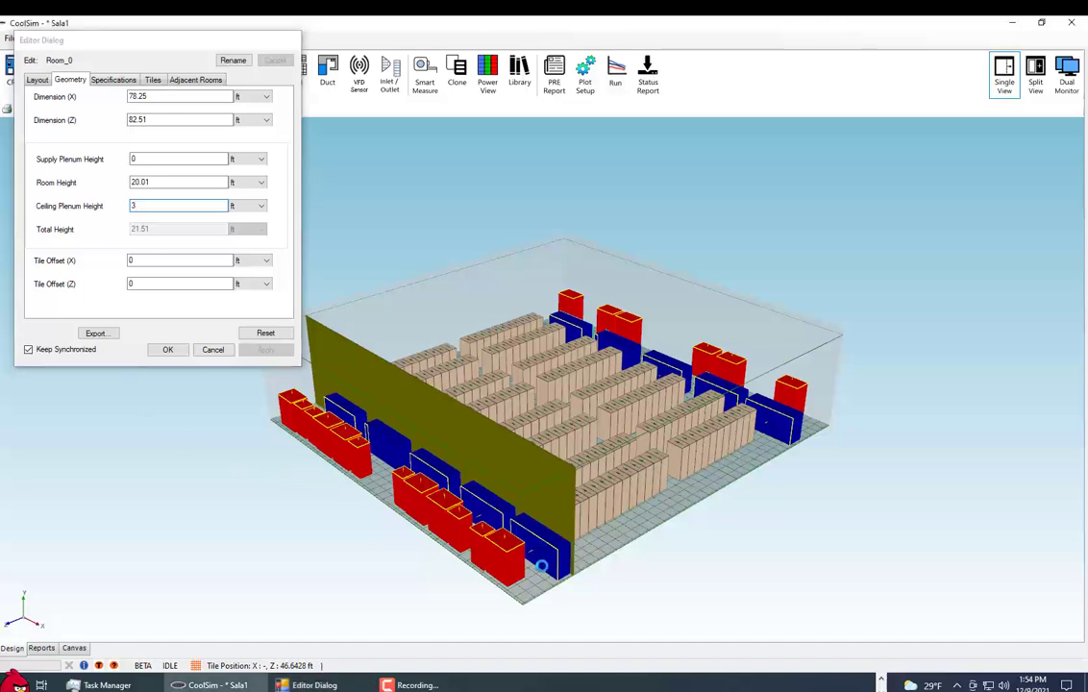
pyautogui.click(168, 349)
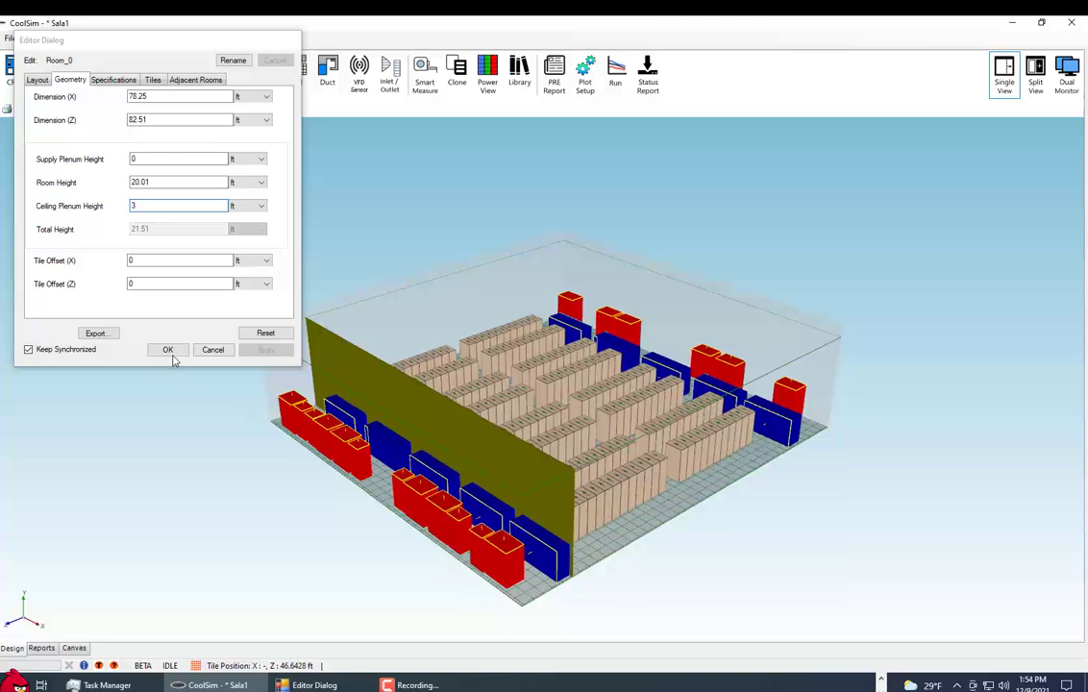
# Duplicate the baffle and place the copy along the CRAC row on the opposite side of the room
pyautogui.moveTo(676, 489); pyautogui.dragTo(403, 432)
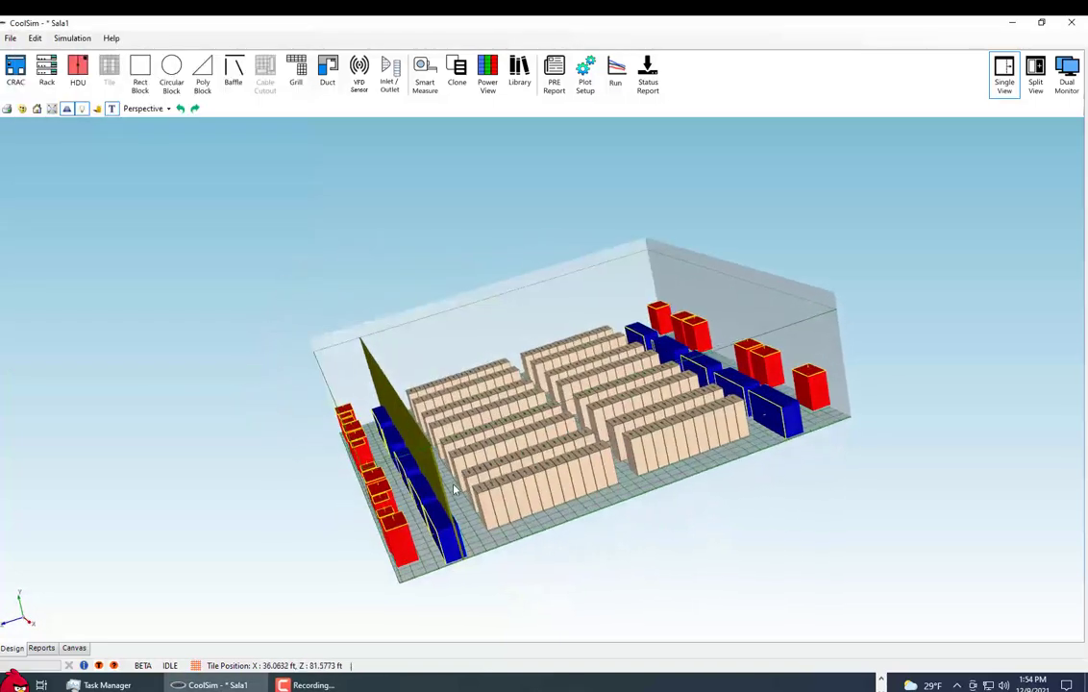
pyautogui.moveTo(625, 538); pyautogui.dragTo(452, 422)
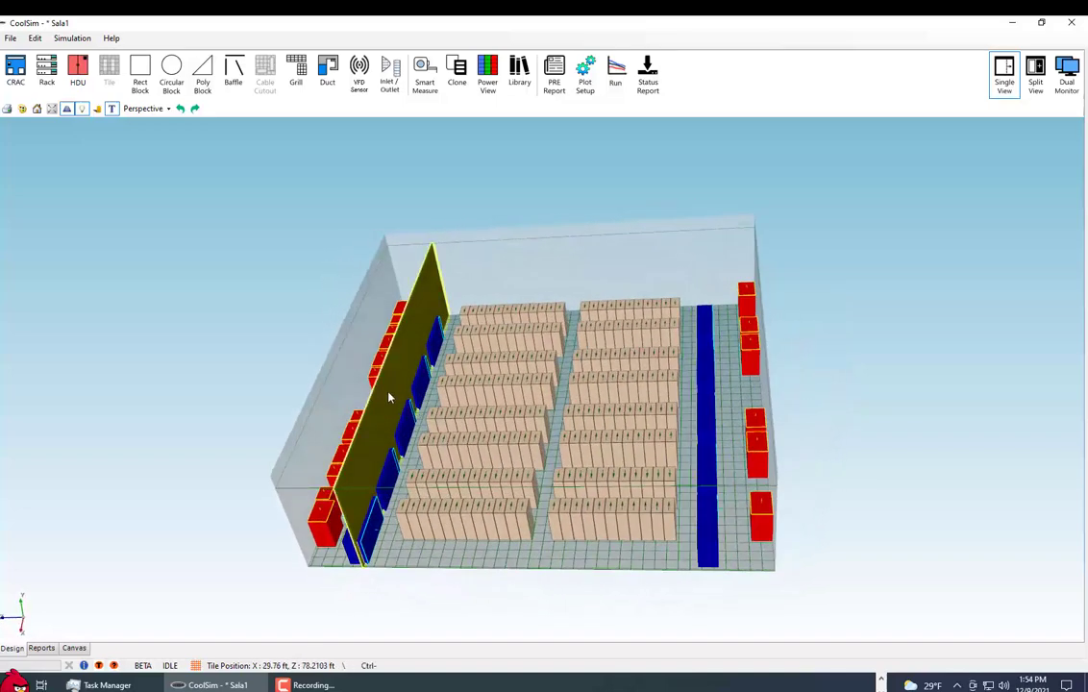
pyautogui.hotkey('ctrl', 'v')
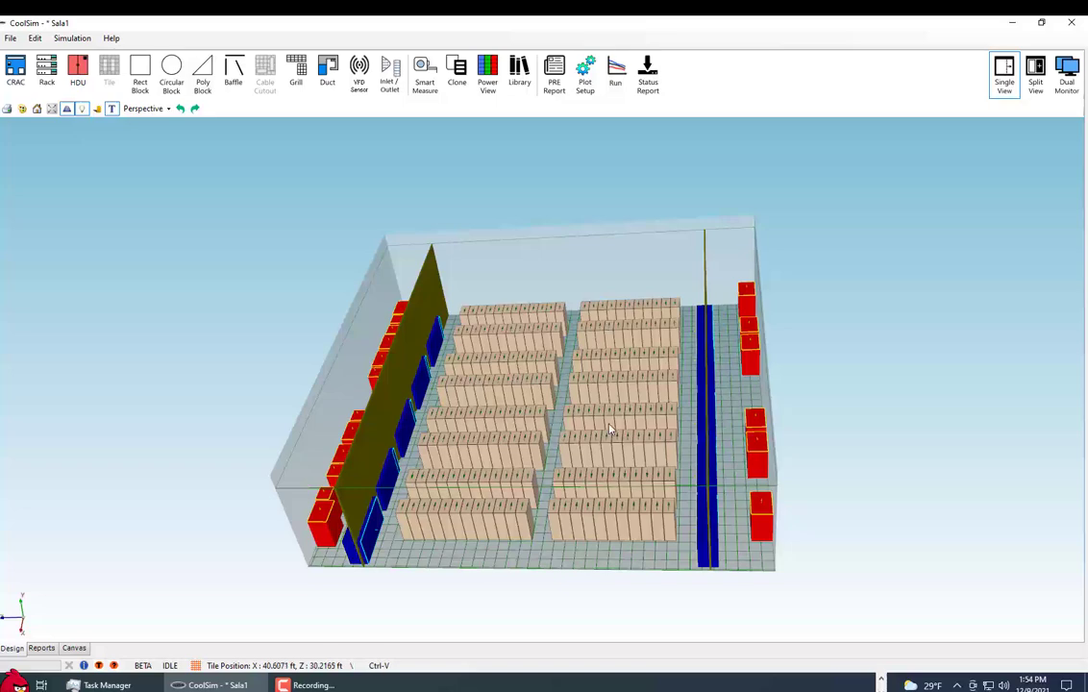
# Examine both baffles, the CRAC rows and the ceiling area above the rack aisles from several angles
pyautogui.moveTo(609, 428); pyautogui.dragTo(379, 297)
pyautogui.moveTo(293, 298); pyautogui.dragTo(430, 326)
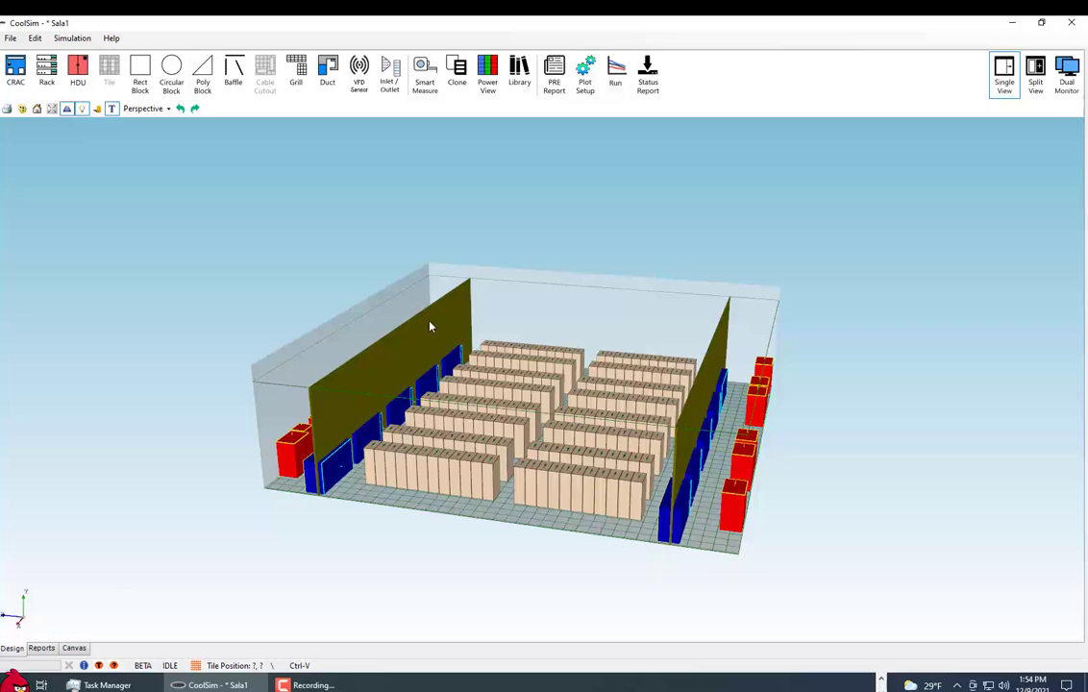
pyautogui.moveTo(582, 367); pyautogui.dragTo(609, 330, button='right')
pyautogui.moveTo(545, 365); pyautogui.dragTo(556, 395)
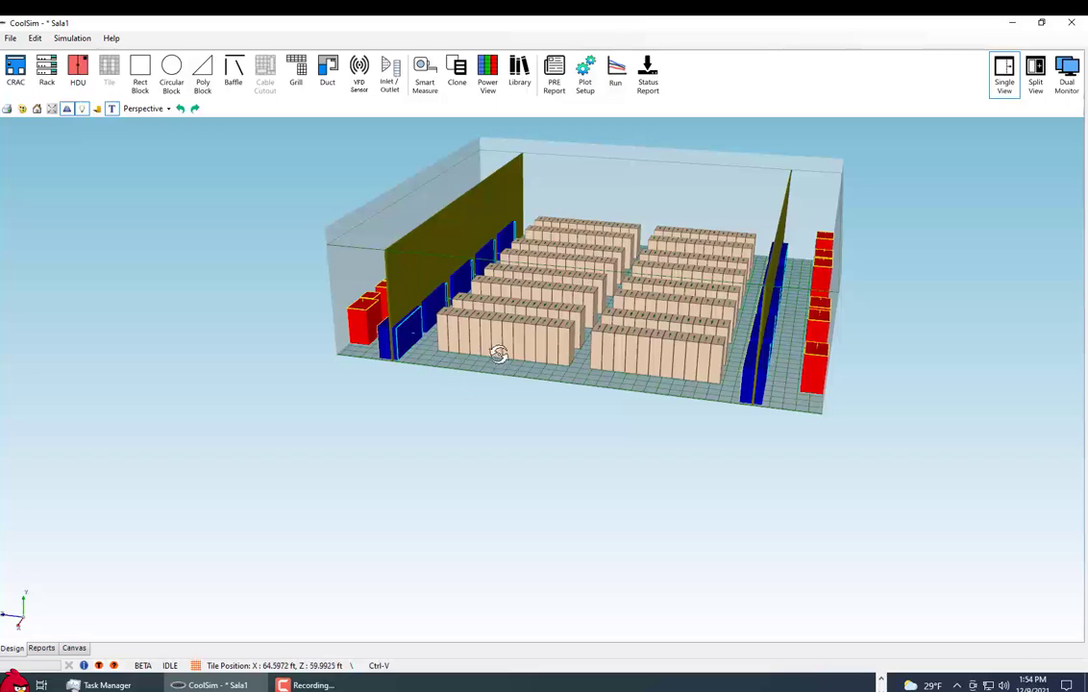
pyautogui.moveTo(498, 351); pyautogui.dragTo(516, 286, button='middle')
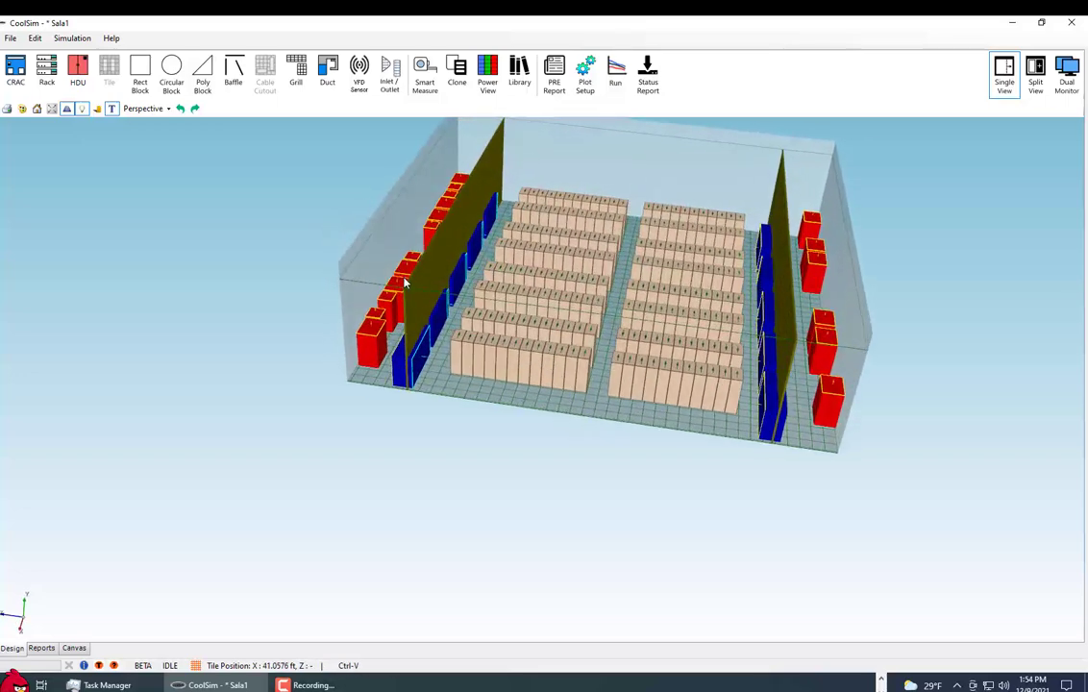
pyautogui.moveTo(584, 280); pyautogui.dragTo(519, 493, button='middle')
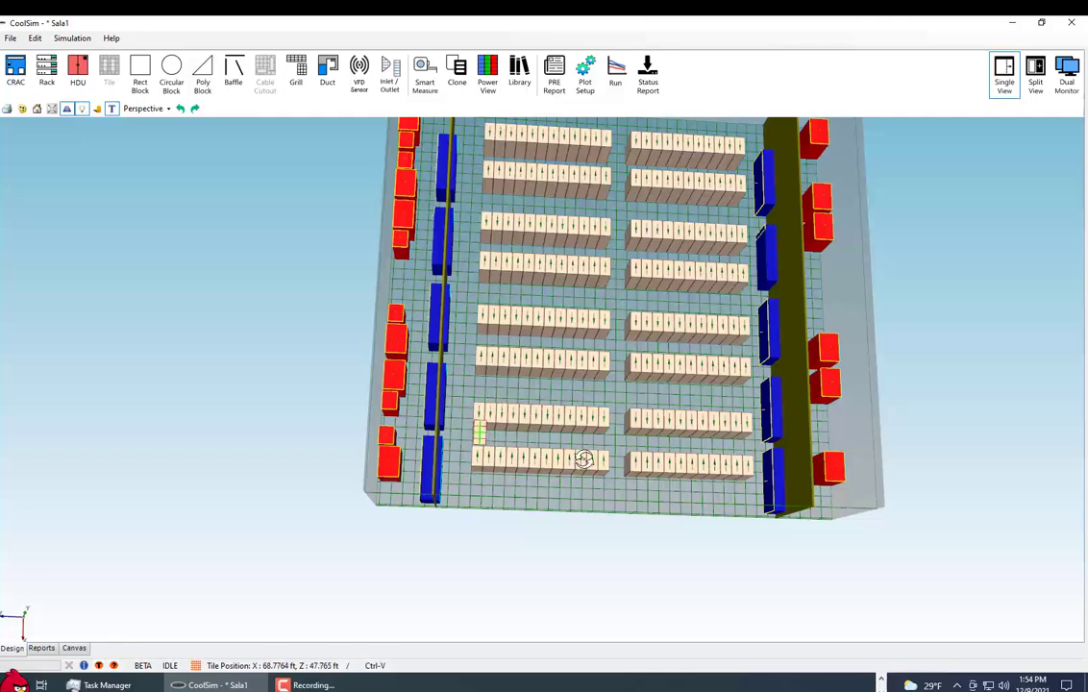
pyautogui.moveTo(590, 456); pyautogui.dragTo(619, 432, button='middle')
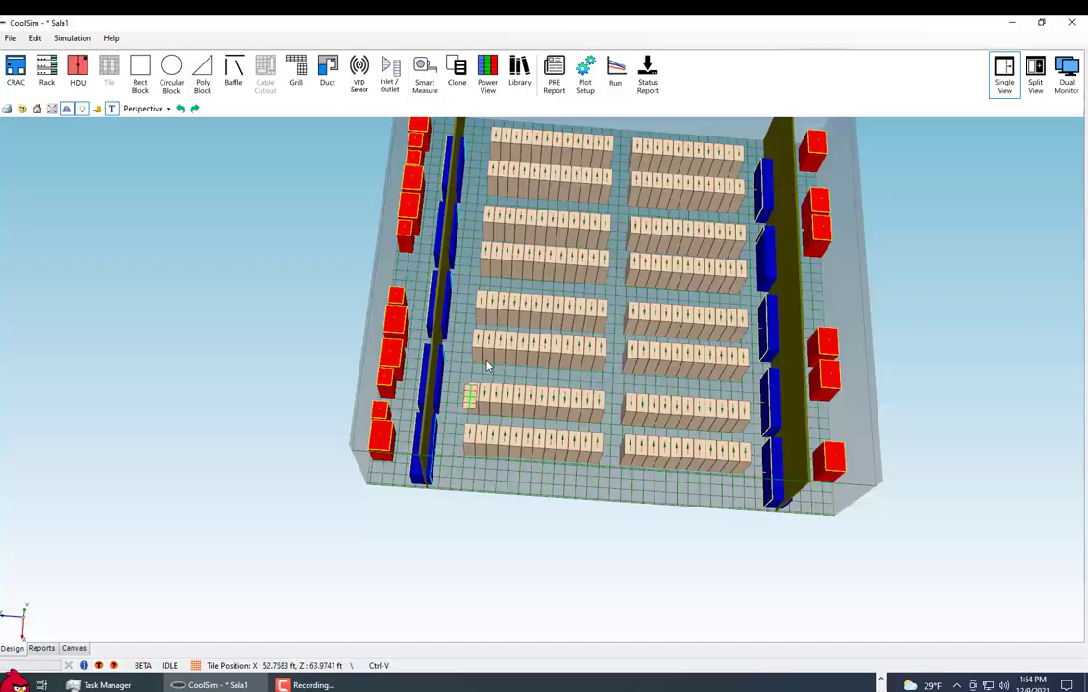
pyautogui.moveTo(473, 373); pyautogui.dragTo(541, 278, button='middle')
pyautogui.moveTo(541, 192); pyautogui.dragTo(485, 349, button='right')
pyautogui.moveTo(479, 374); pyautogui.dragTo(473, 348, button='middle')
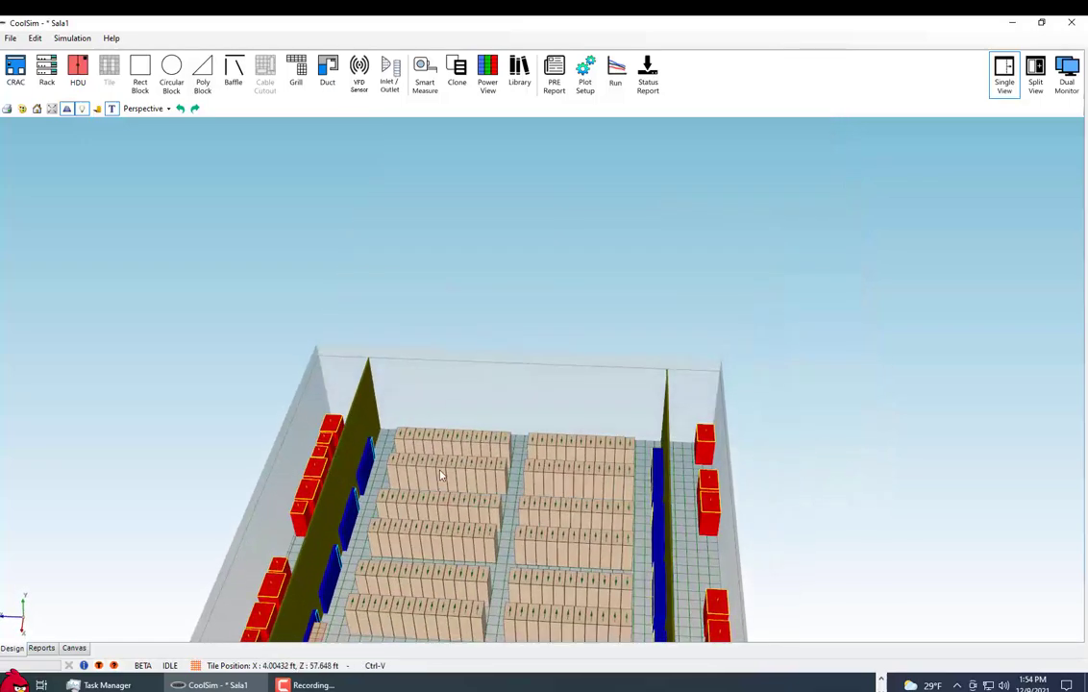
pyautogui.moveTo(454, 577); pyautogui.dragTo(479, 400, button='right')
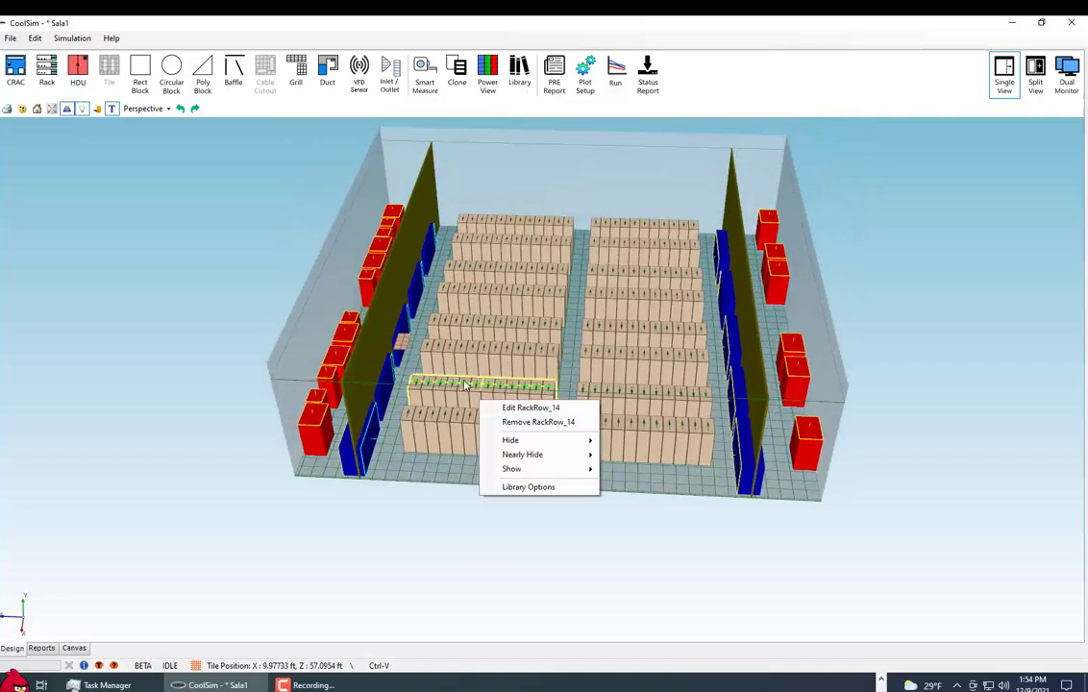
pyautogui.click(394, 381)
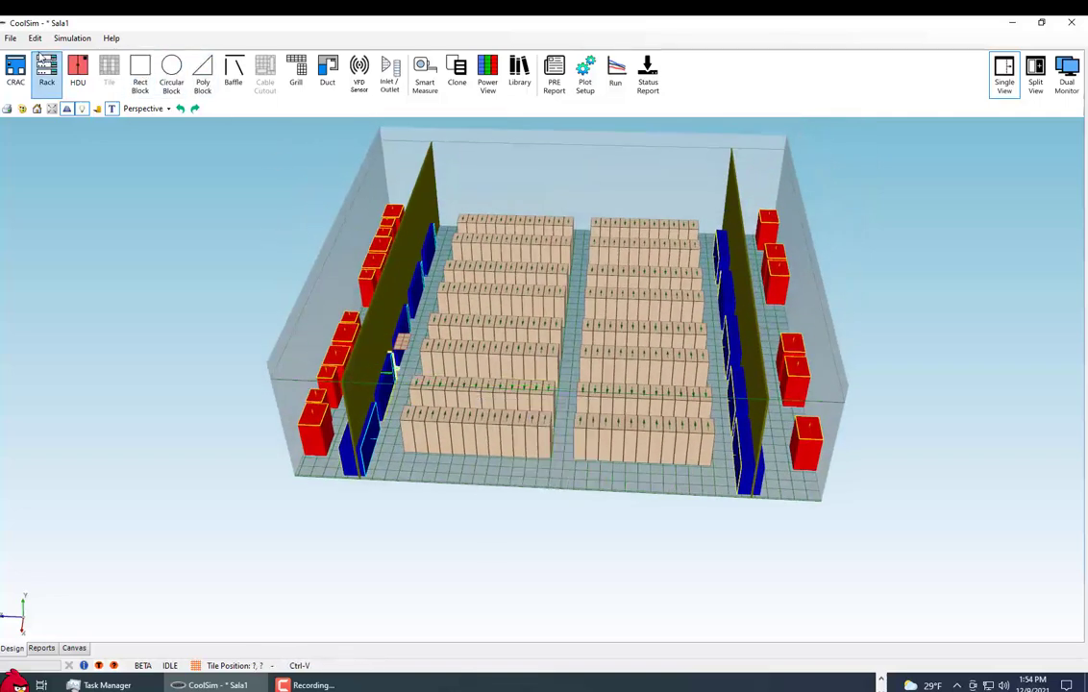
# Start saving the model as a CoolSim package in the OData folder, using Sala1.csp as the base file name
pyautogui.click(11, 36)
pyautogui.click(53, 97)
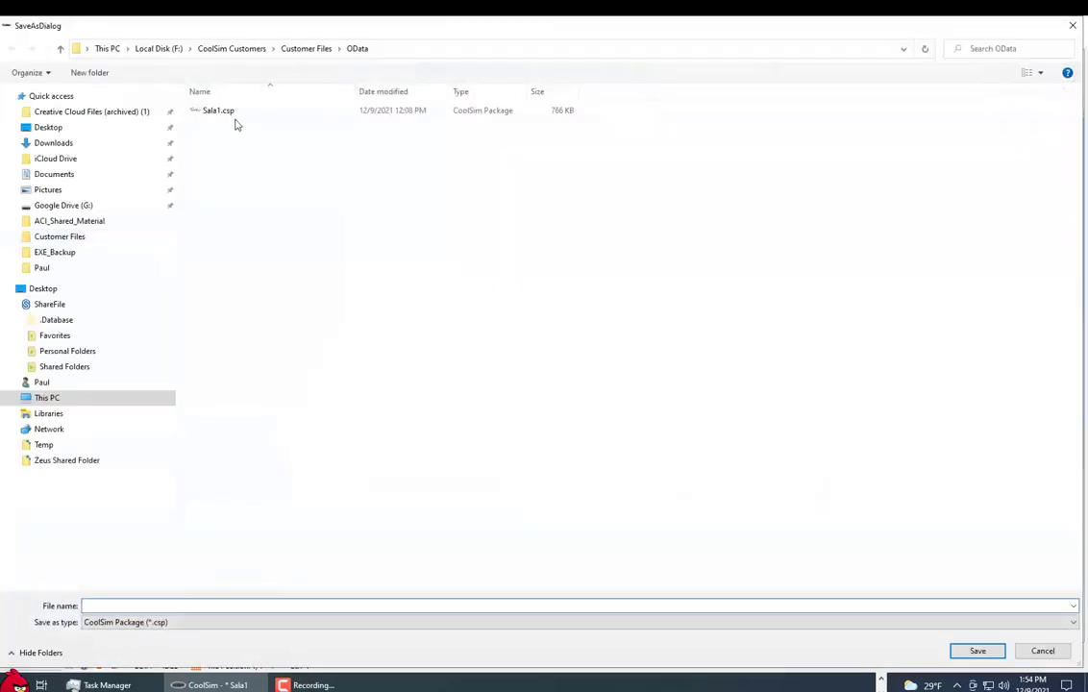
pyautogui.click(226, 110)
pyautogui.click(149, 605)
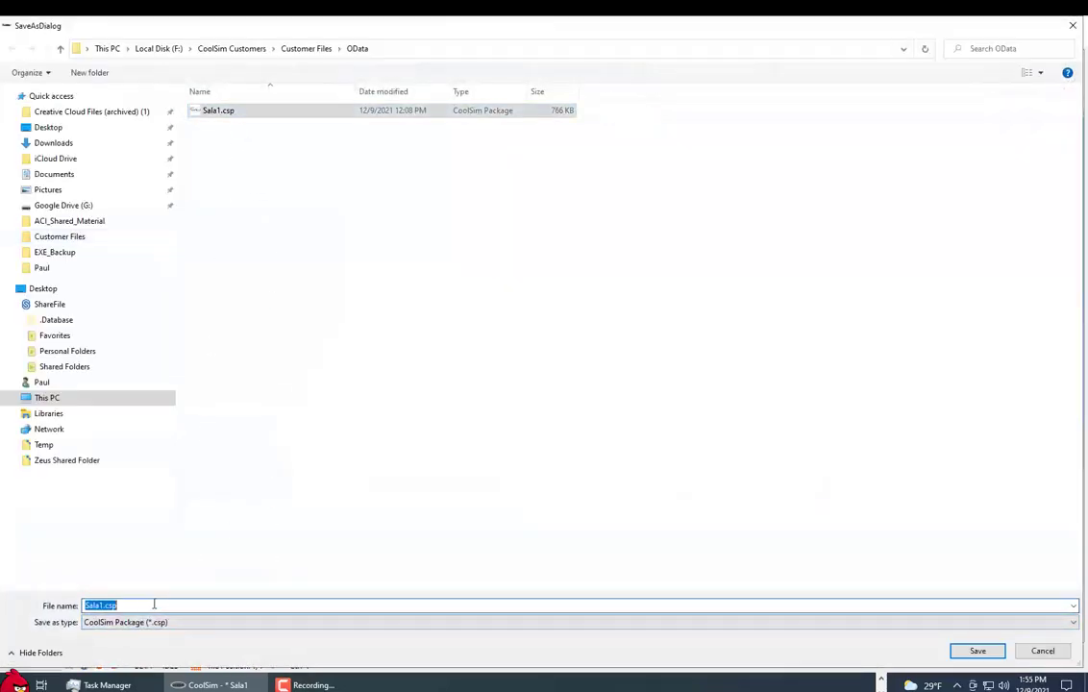
pyautogui.click(162, 605)
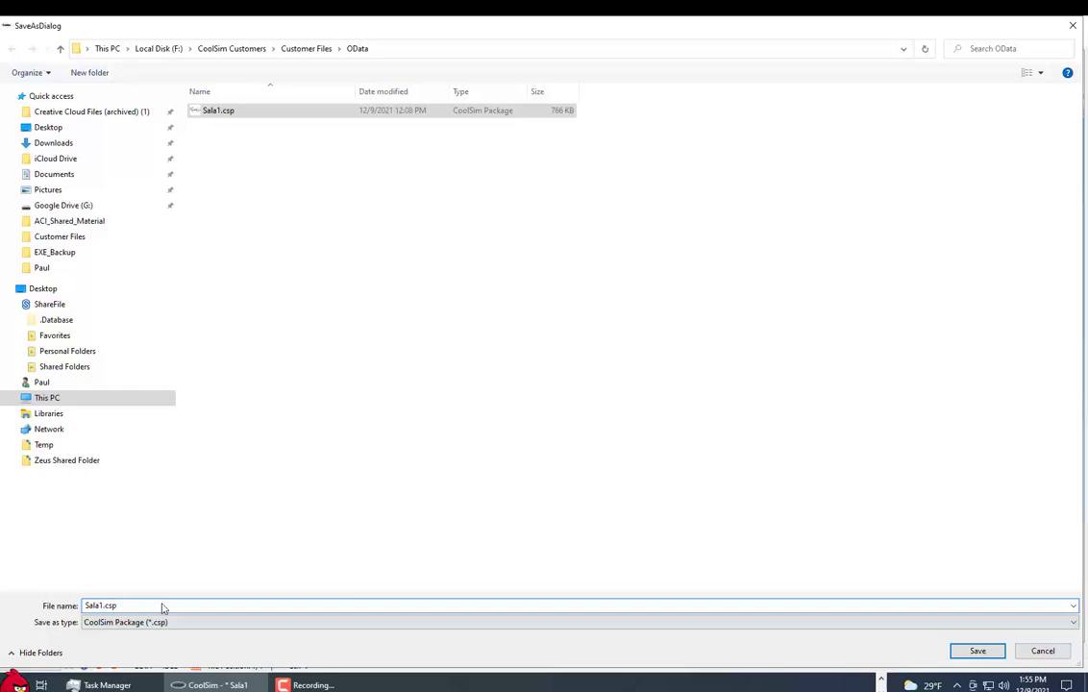